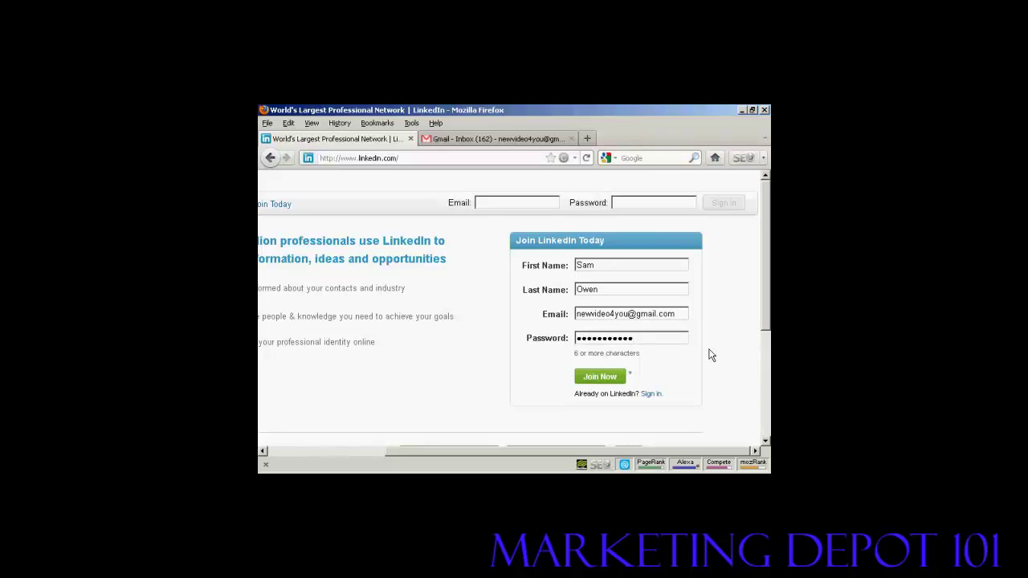
Submit the sign-up form, choosing Employed as the current status and United Kingdom as the country for the profile.
click(598, 378)
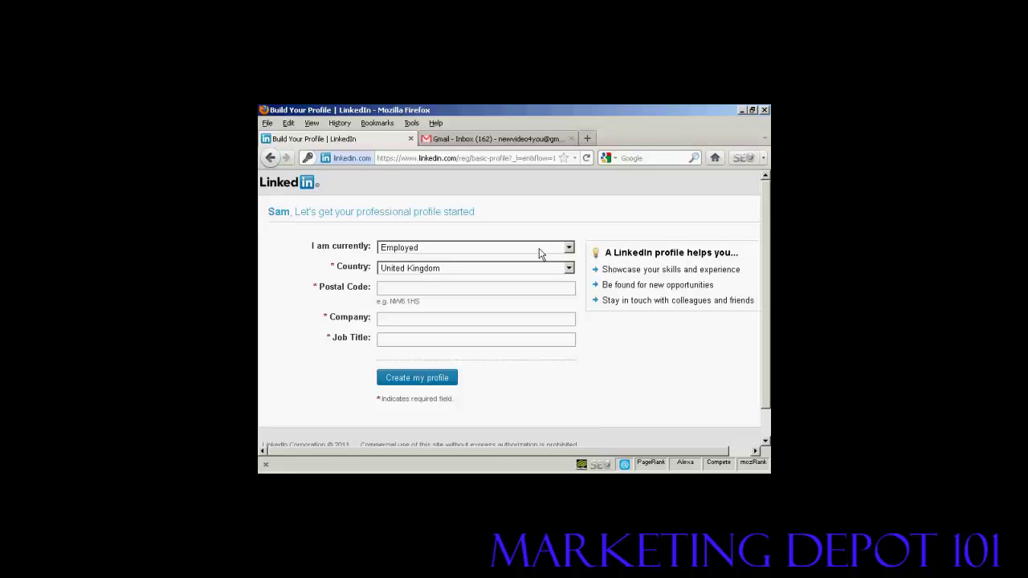
click(568, 249)
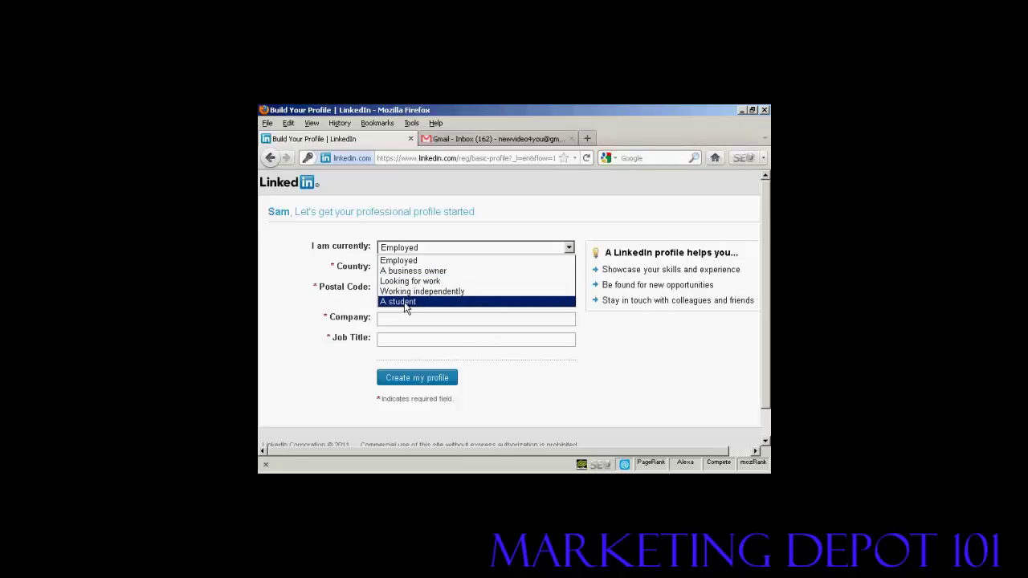
click(426, 263)
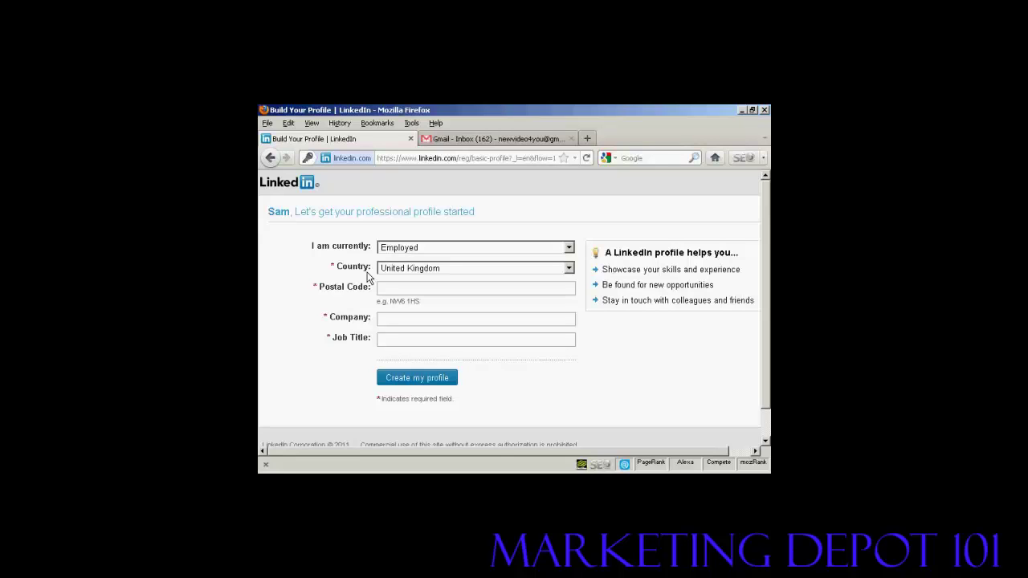
click(568, 270)
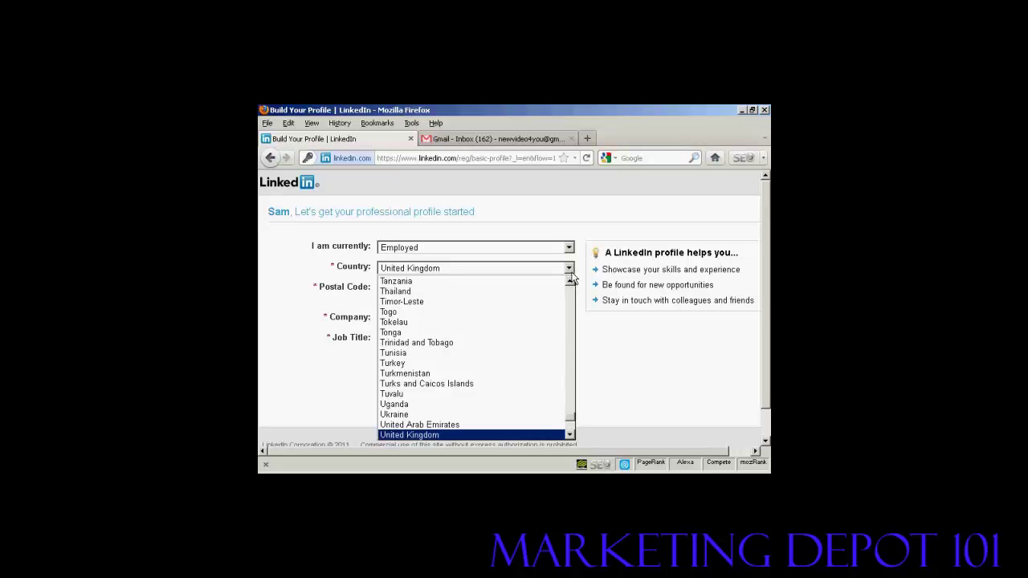
click(568, 268)
Create the profile with the postal code, company RJS Medical Services, industry Medical Devices and job title Transcriber.
click(394, 289)
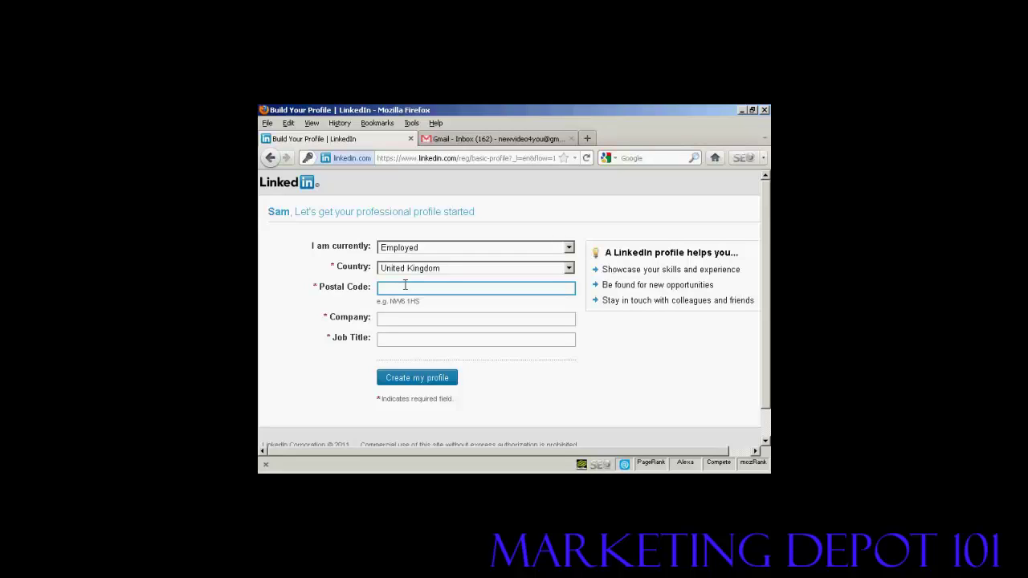
click(388, 317)
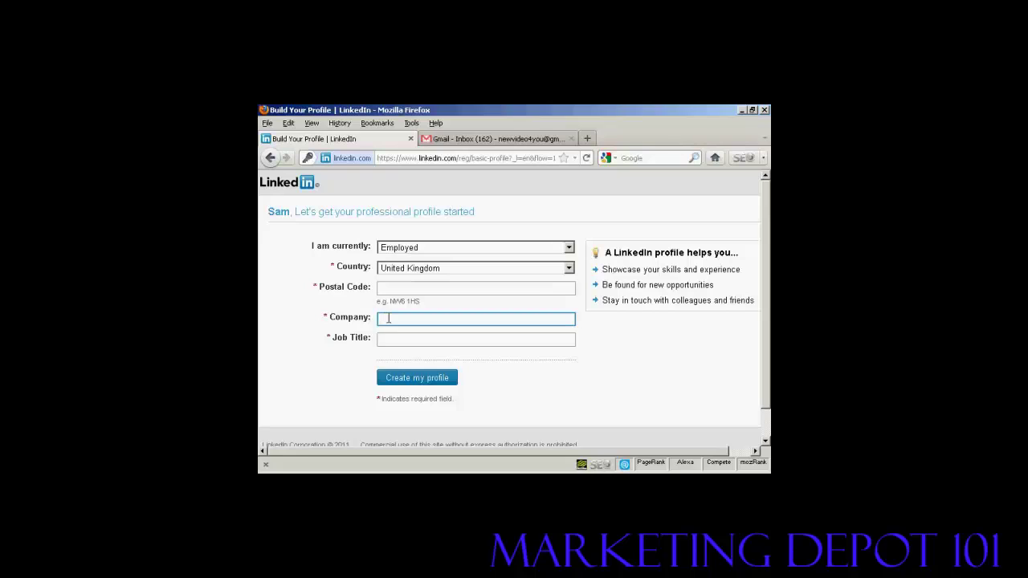
click(386, 338)
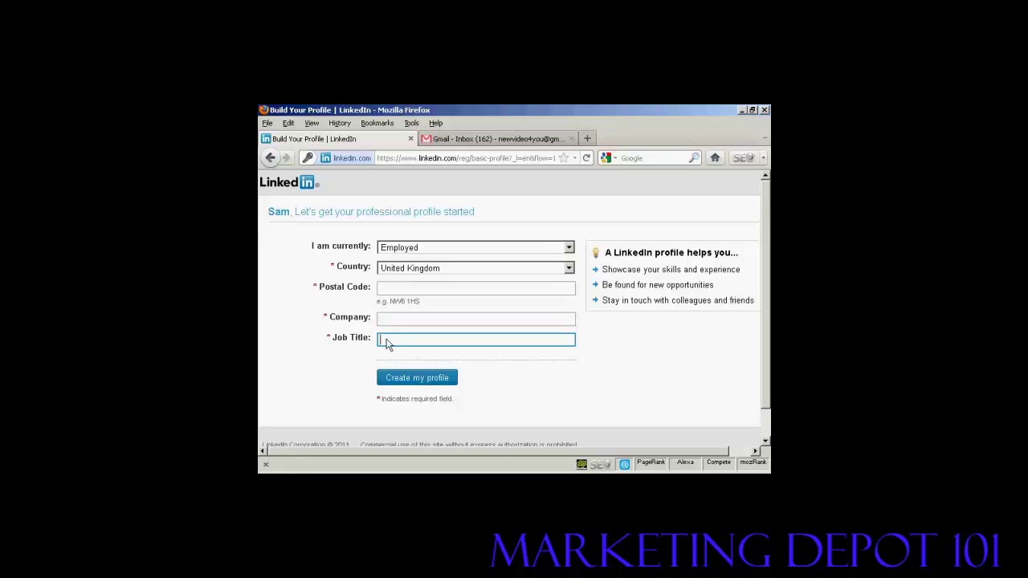
click(383, 288)
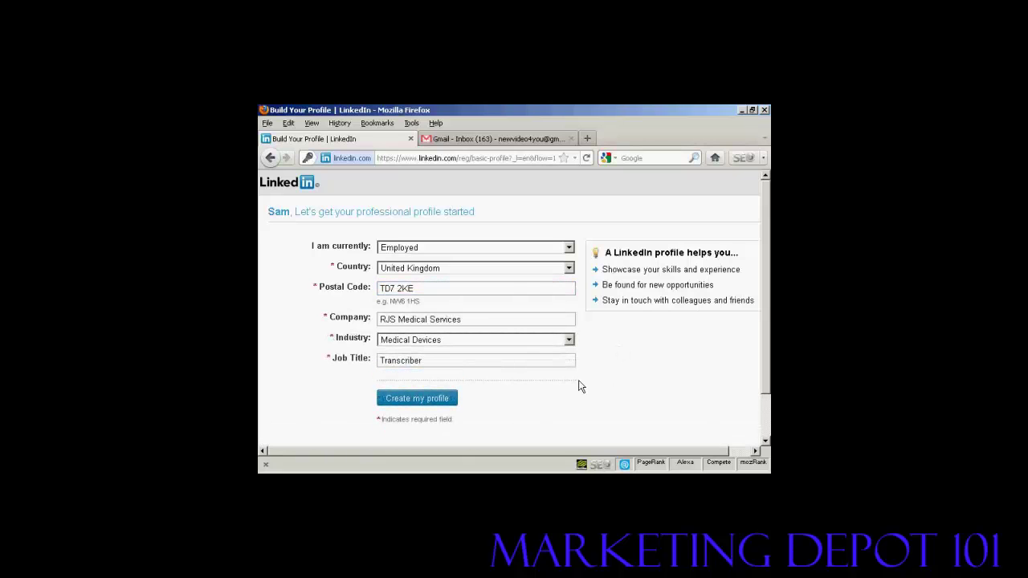
click(568, 340)
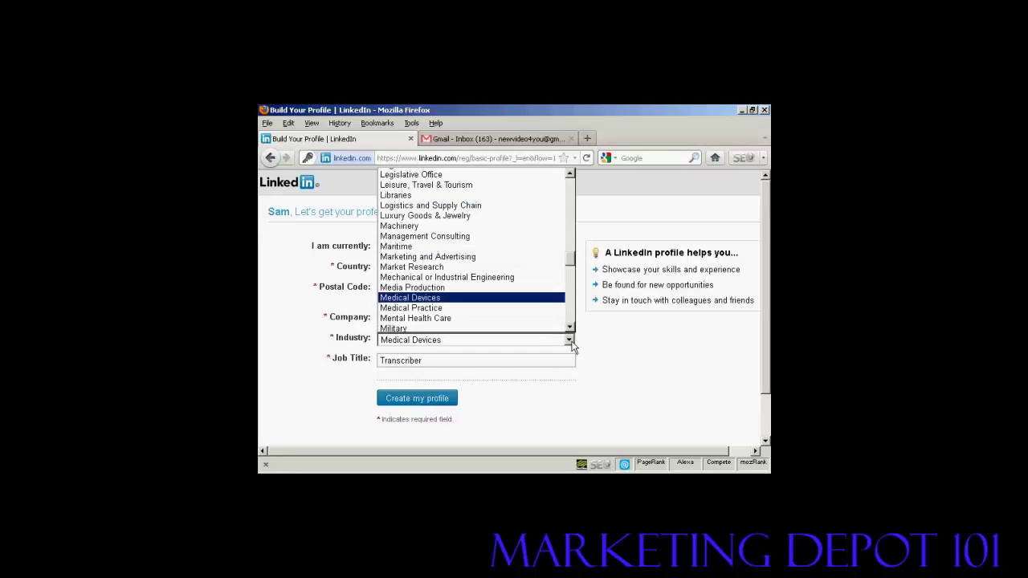
click(572, 345)
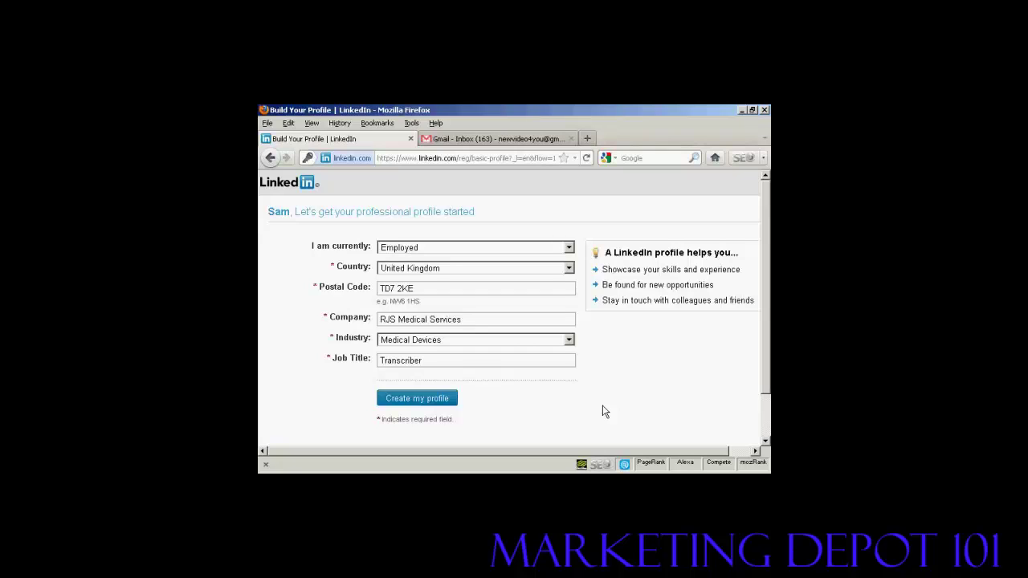
click(418, 399)
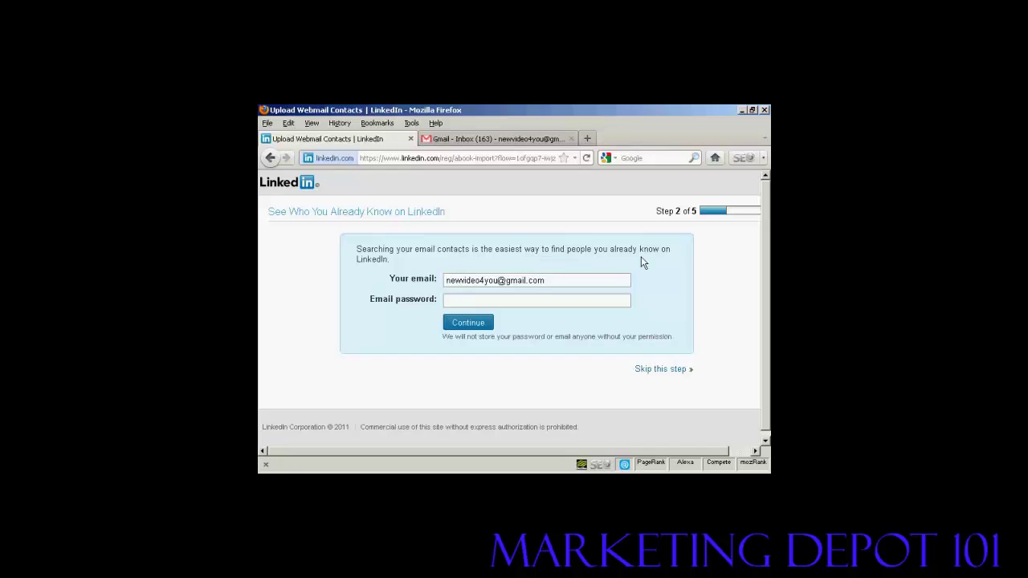
Search the email contacts by entering the email account password, and add sky news as a connection.
click(452, 300)
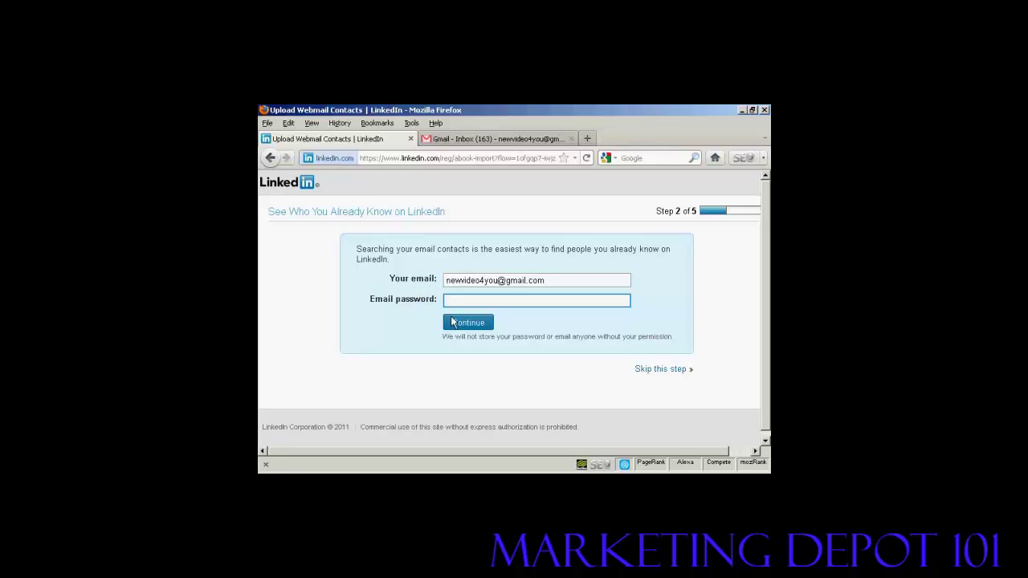
text(•••••••••••)
click(474, 328)
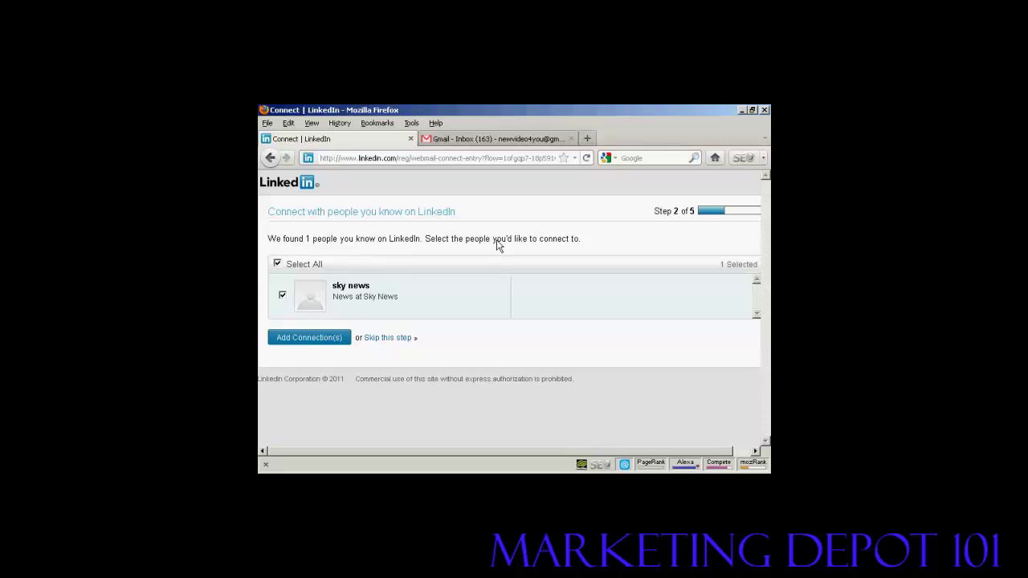
click(317, 341)
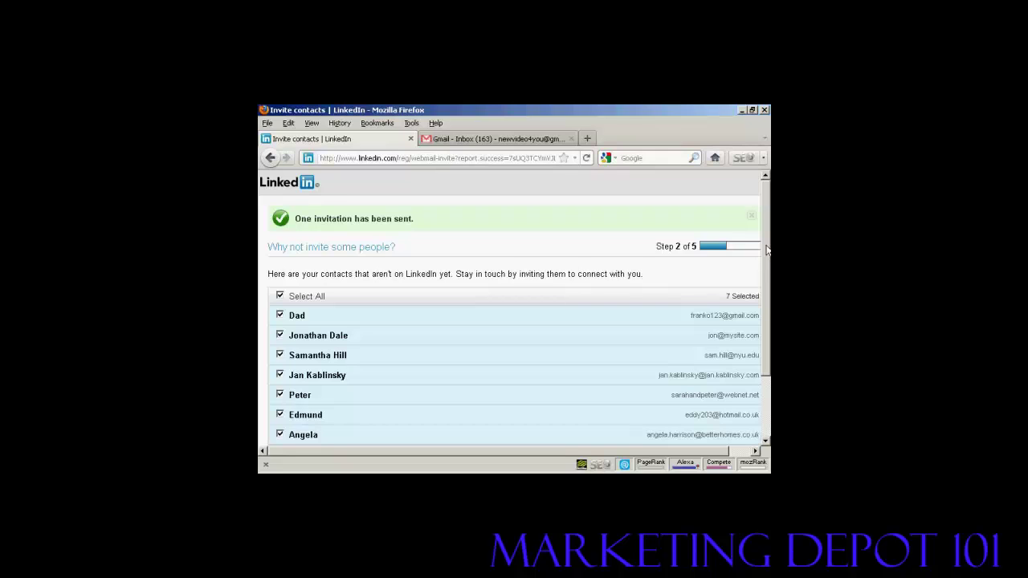
Skip inviting the contacts who are not on LinkedIn and skip sharing the profile on Facebook or Twitter.
scroll(767, 257, down, 2)
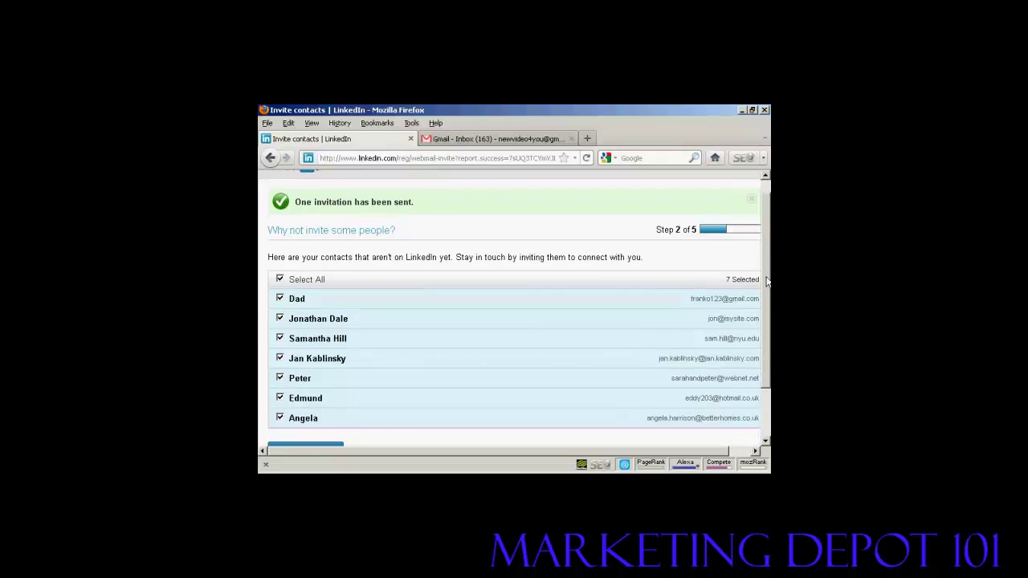
scroll(766, 303, down, 1)
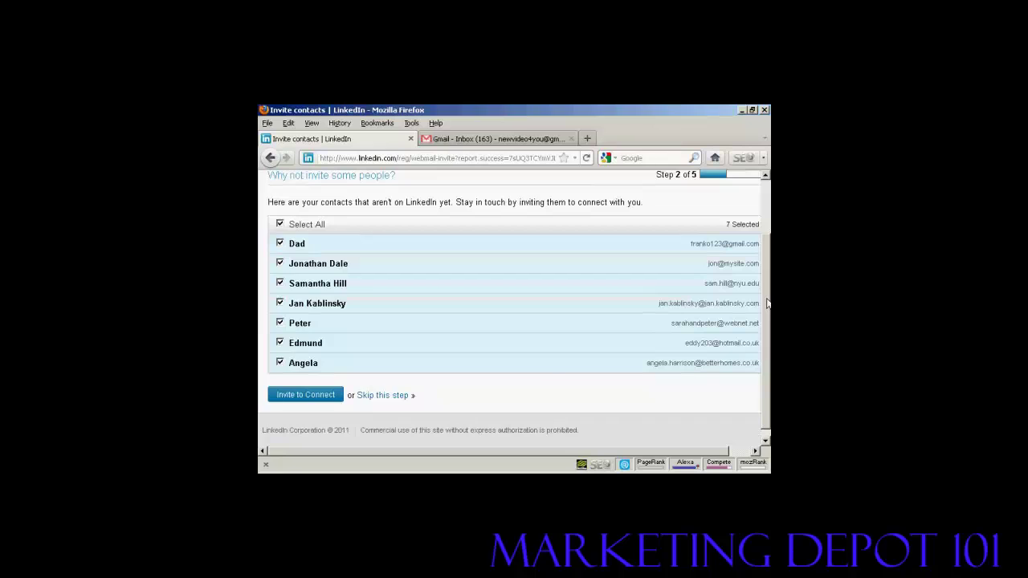
click(382, 400)
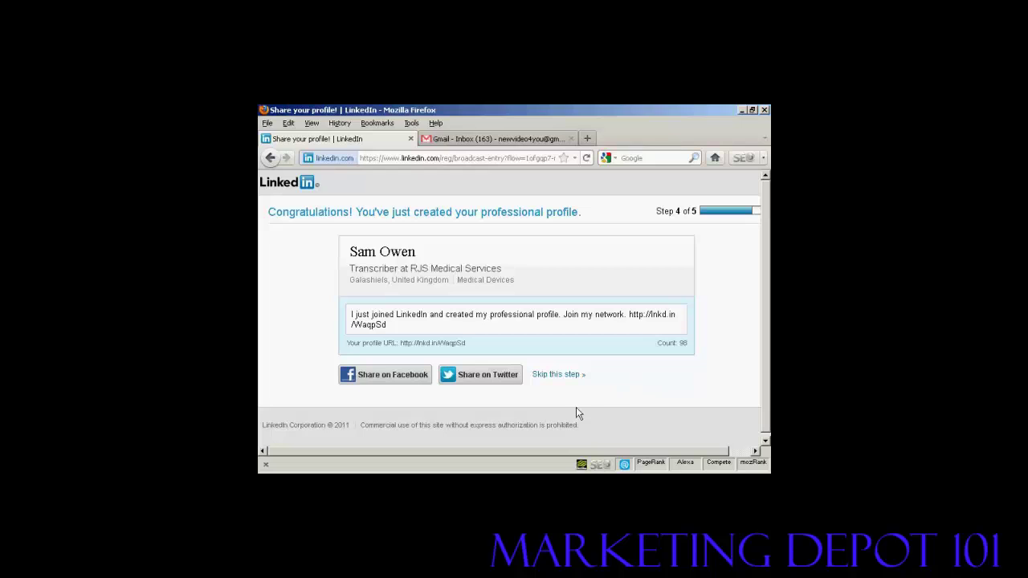
click(567, 376)
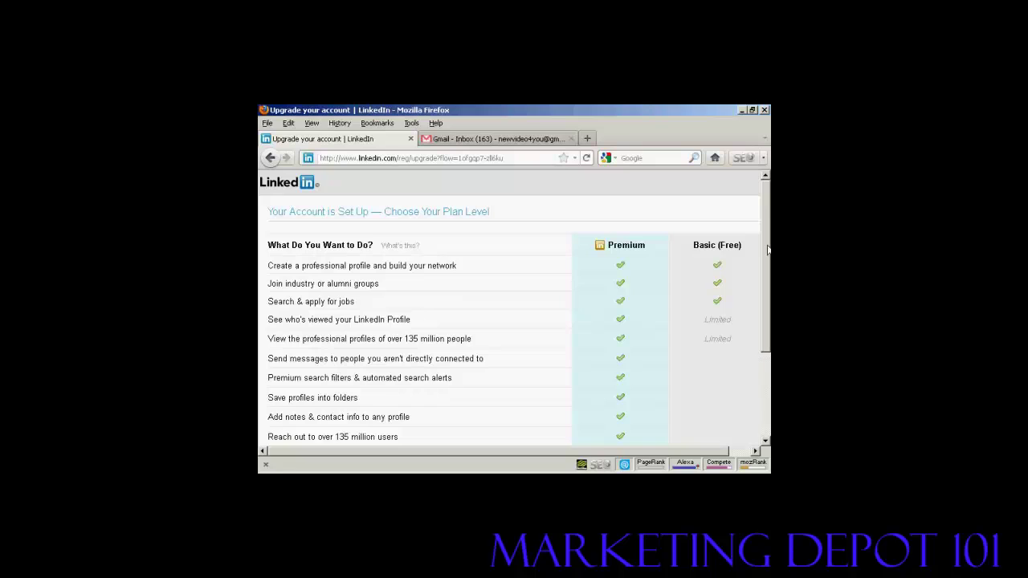
Compare the features of the Premium and Basic plan levels and choose the free Basic plan.
drag(767, 251, 767, 299)
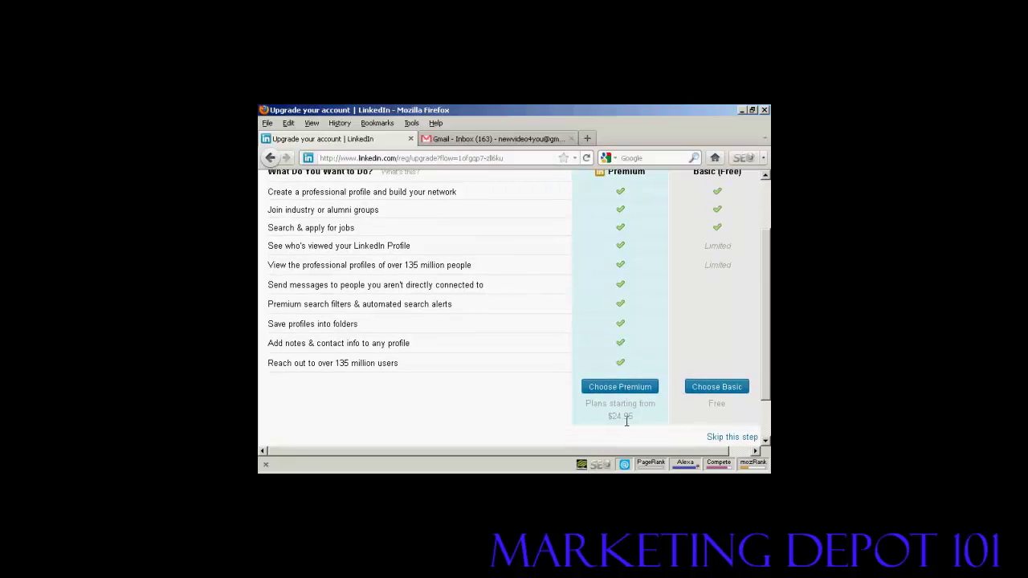
drag(764, 373, 765, 327)
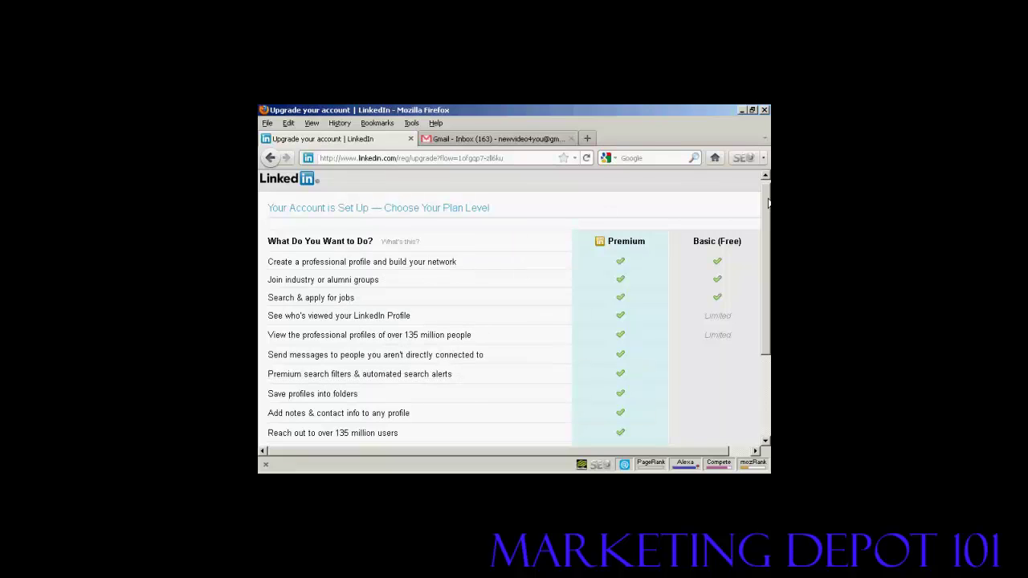
drag(767, 202, 767, 239)
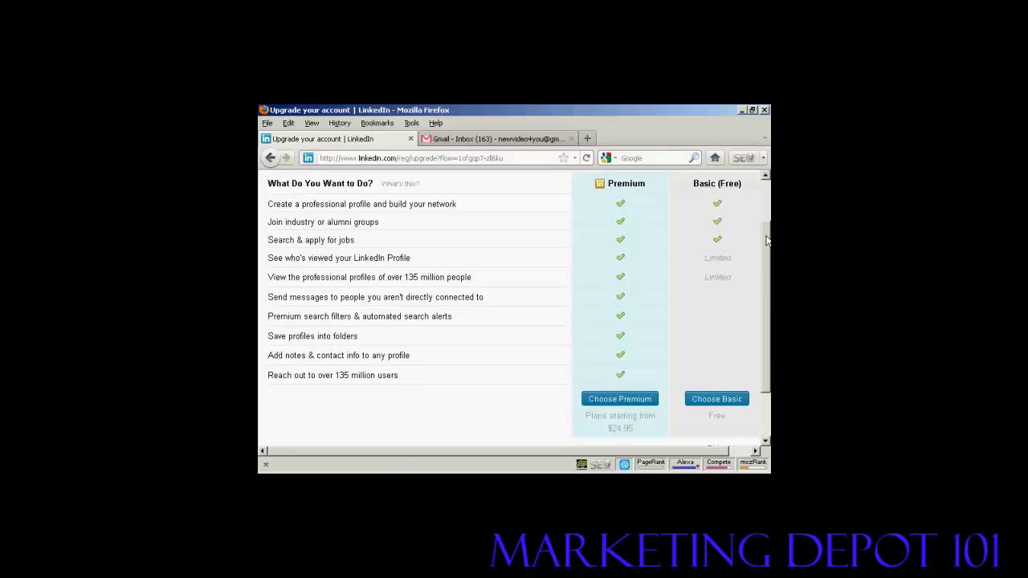
click(717, 401)
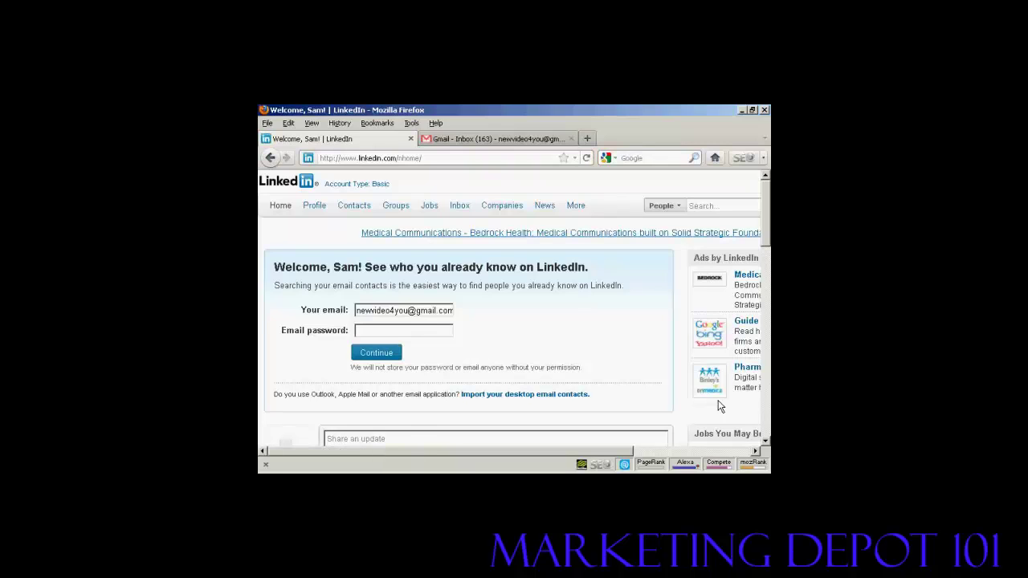
Open the profile for editing and review its profile completeness section.
drag(768, 208, 769, 229)
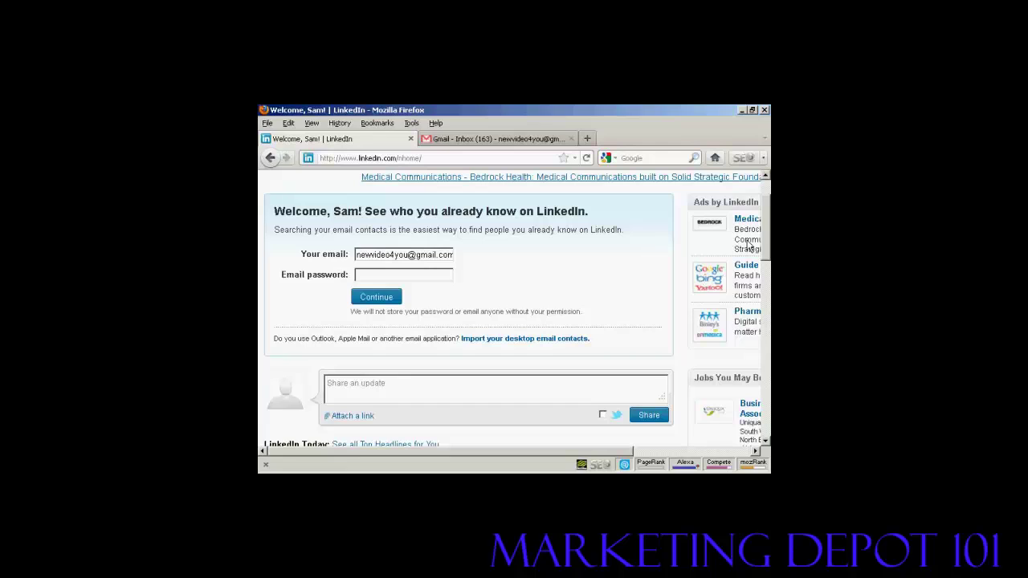
drag(766, 233, 761, 201)
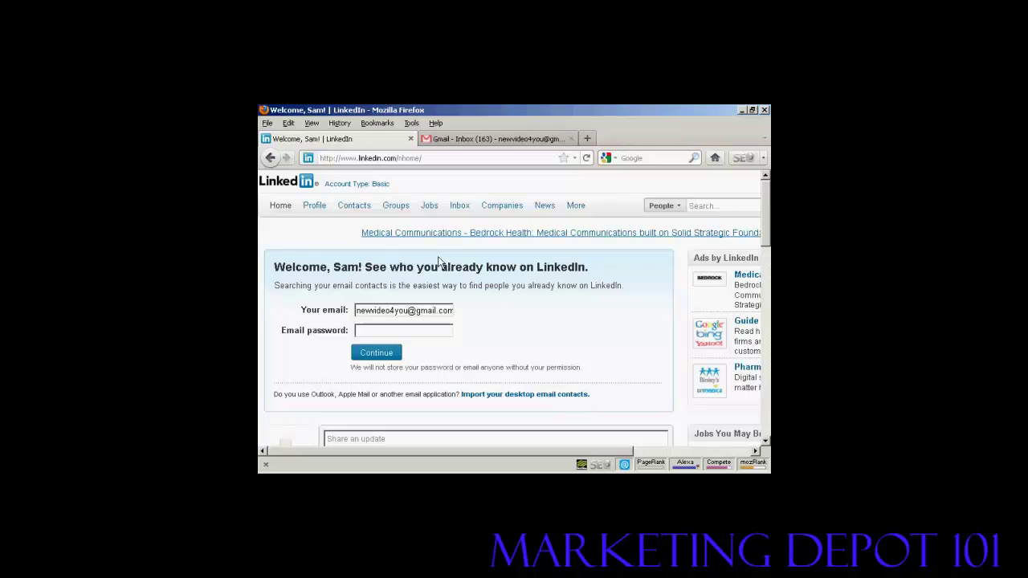
mouse_move(312, 207)
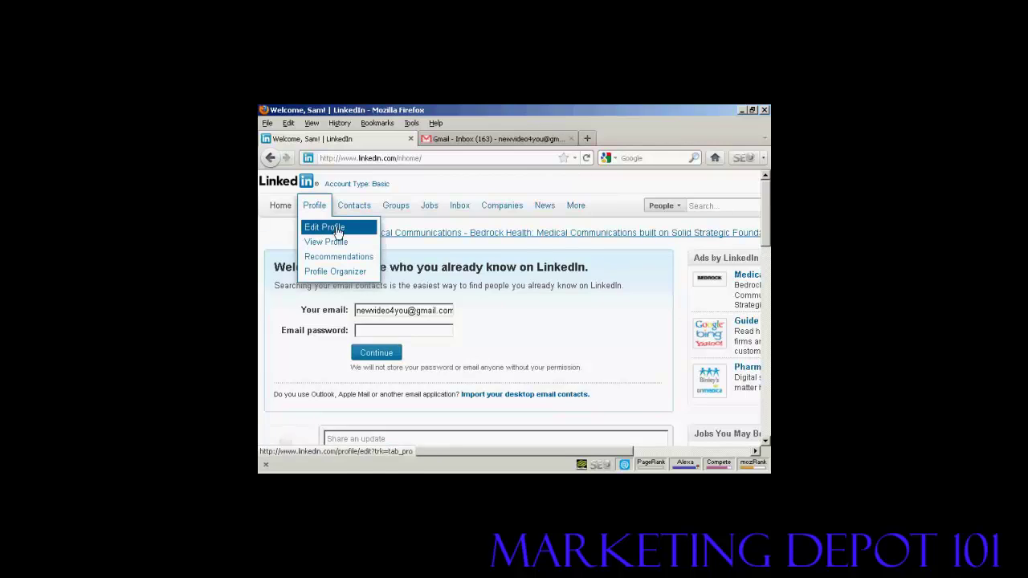
click(338, 232)
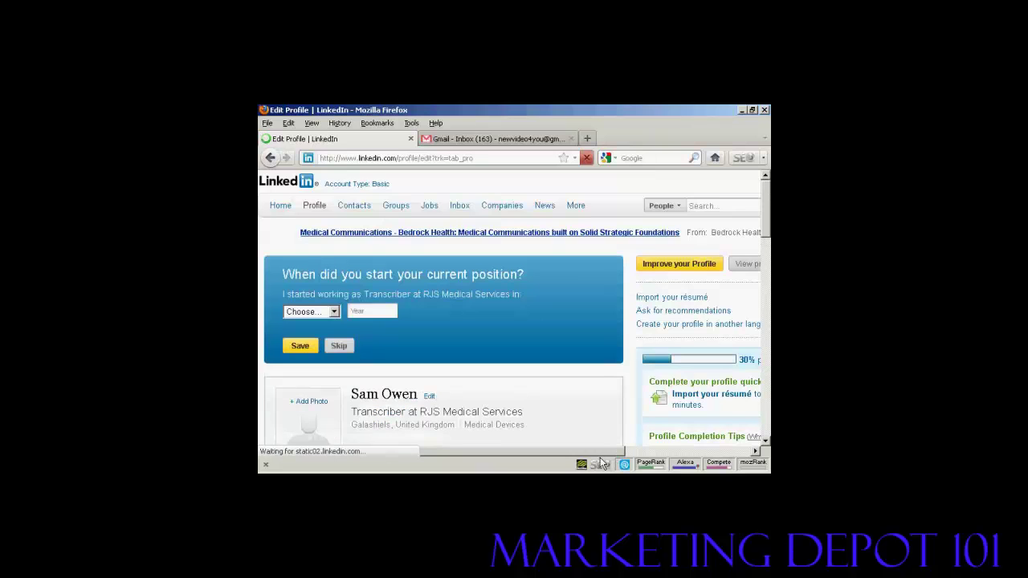
drag(607, 452, 758, 455)
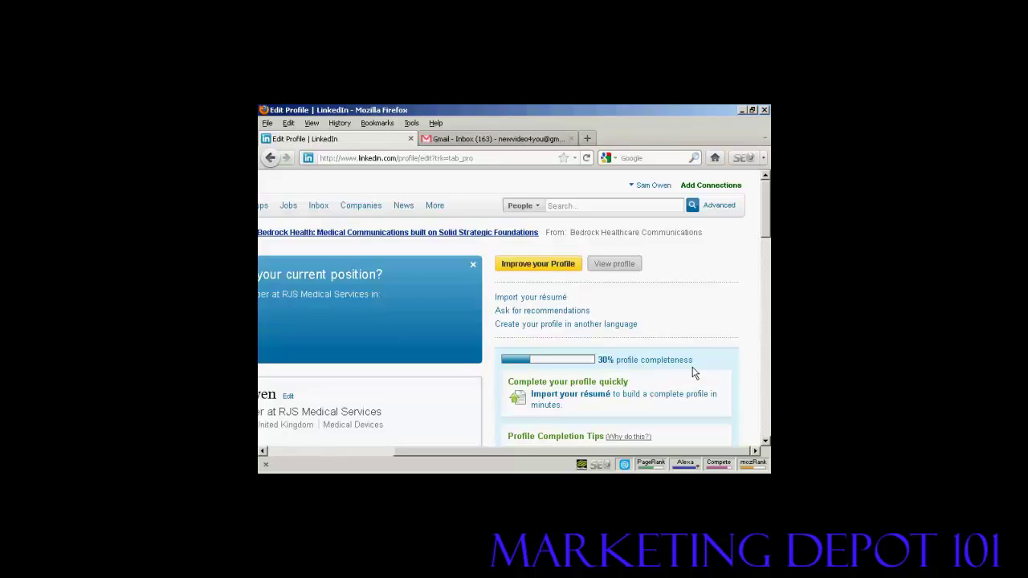
drag(721, 452, 560, 449)
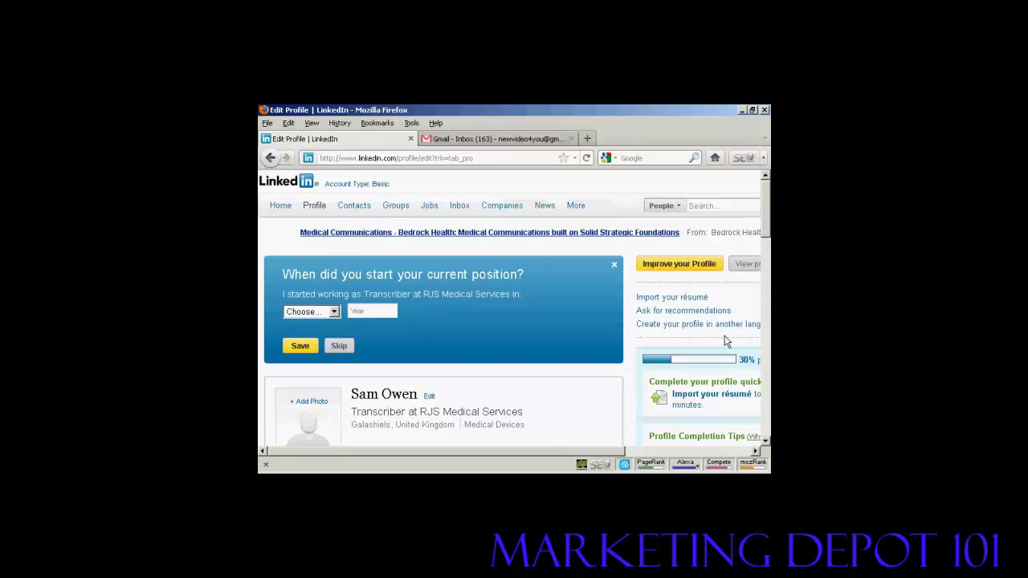
Upload sam01.jpg from the Websites folder as the profile photo.
drag(765, 201, 765, 230)
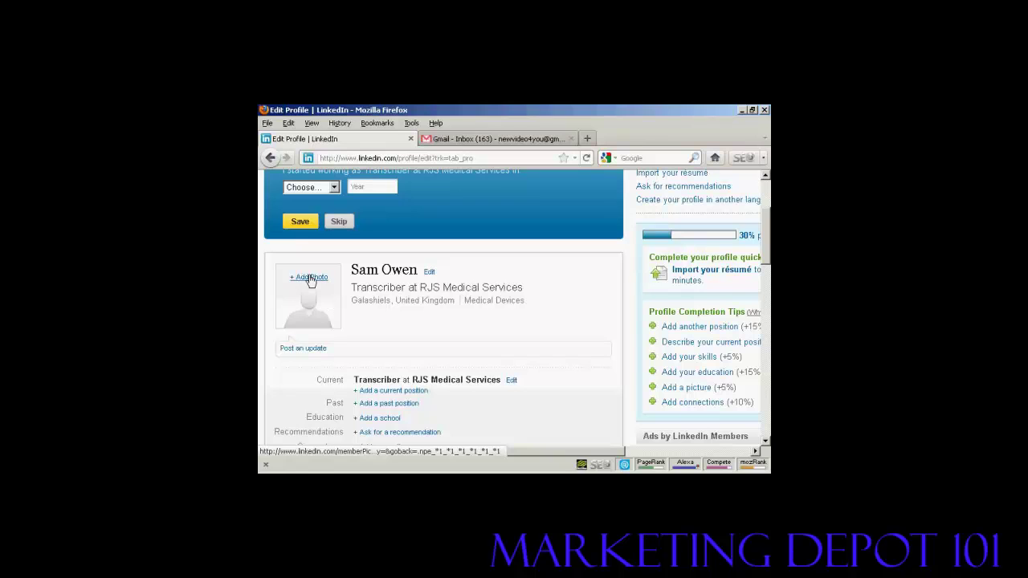
click(311, 278)
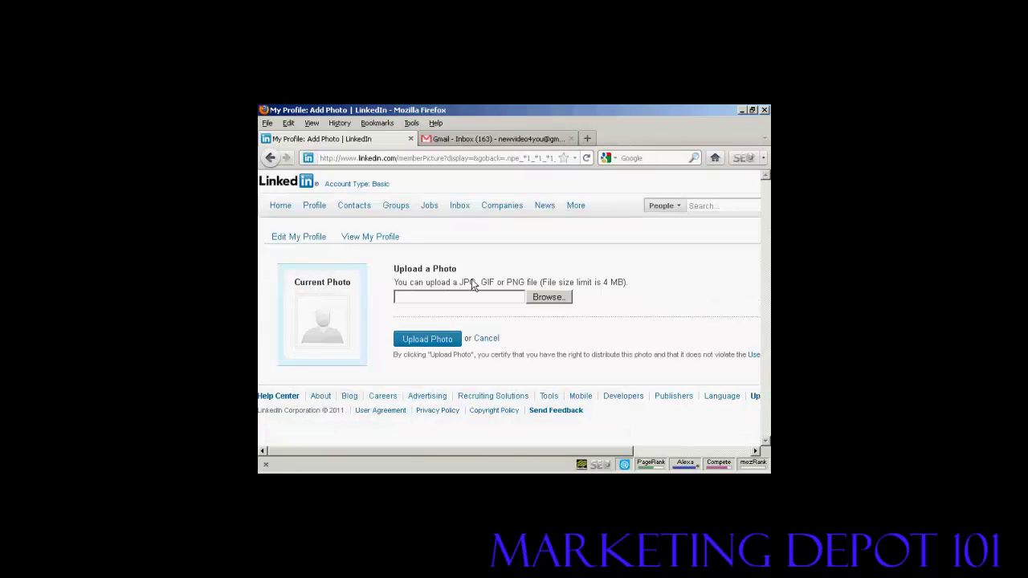
click(558, 303)
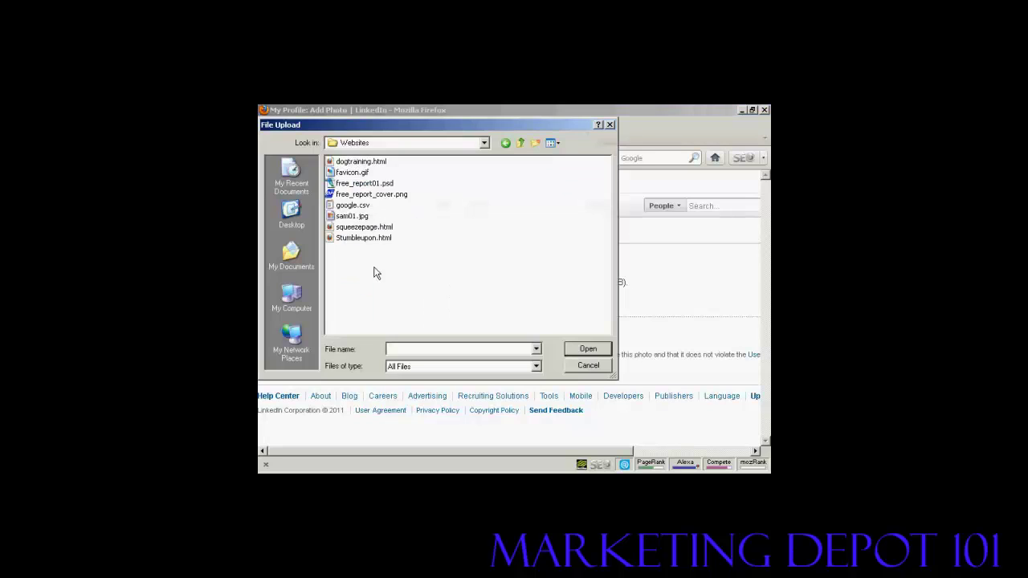
click(354, 216)
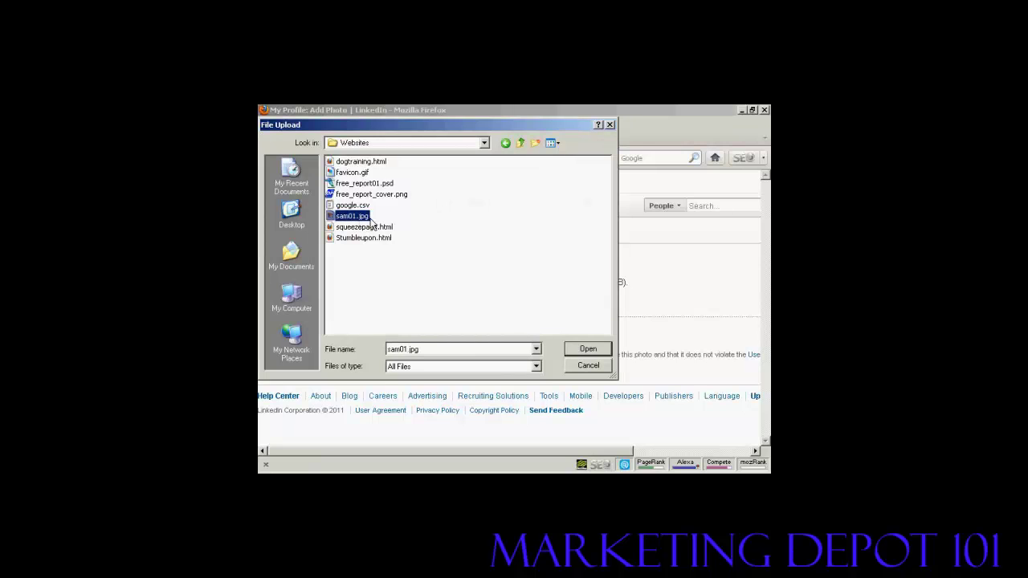
click(589, 350)
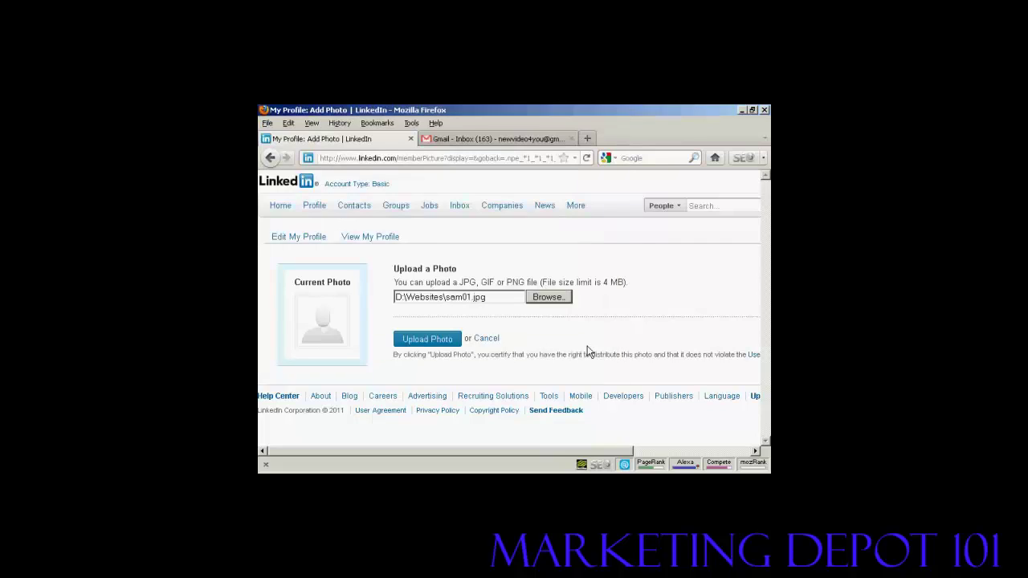
click(426, 344)
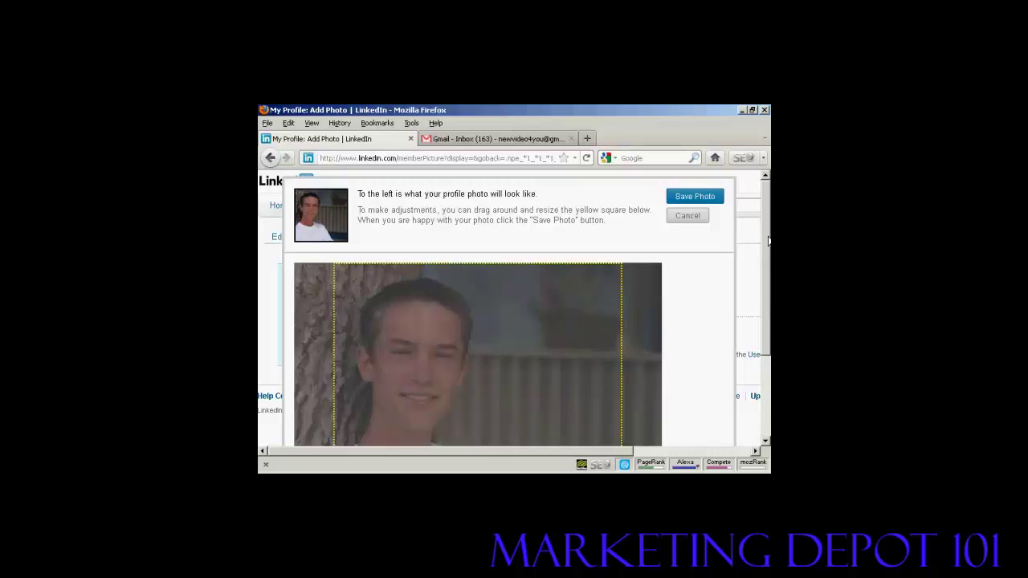
Move the crop square to the photo's left edge so the face is better centred, and save the photo.
drag(768, 241, 768, 273)
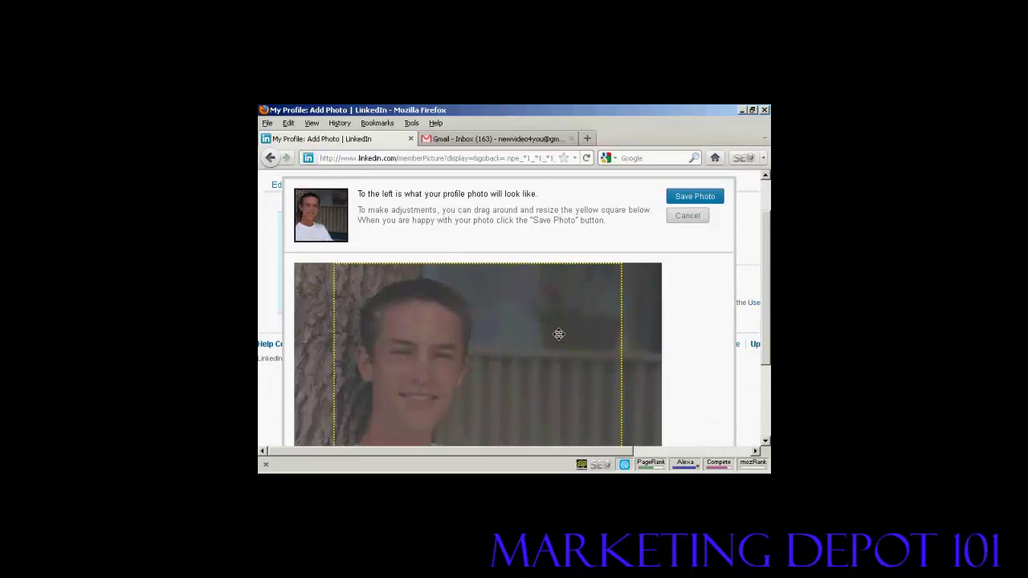
drag(559, 336, 517, 338)
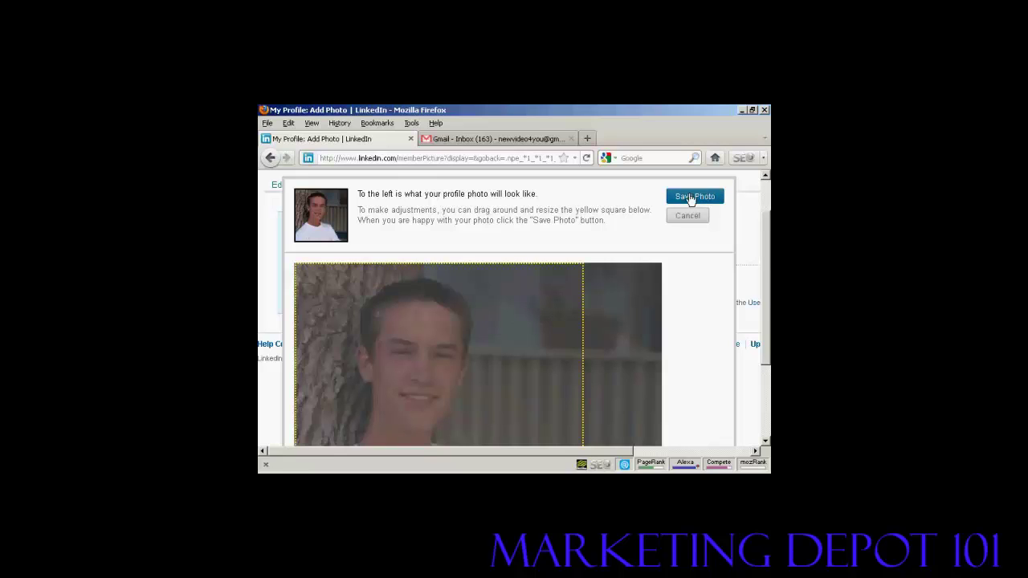
click(690, 199)
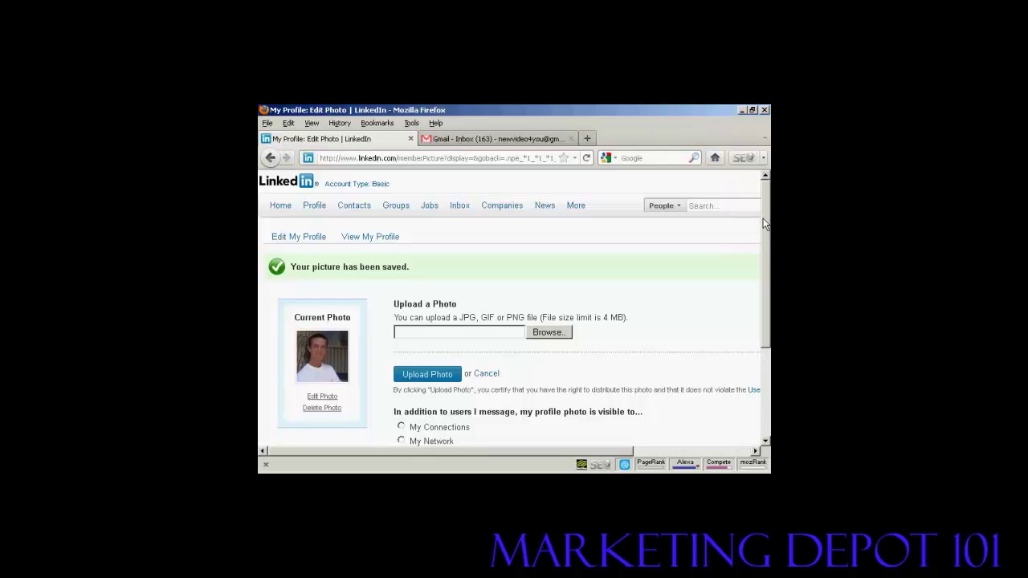
Keep the profile photo visible to Everyone and save the visibility settings.
scroll(765, 224, down, 1)
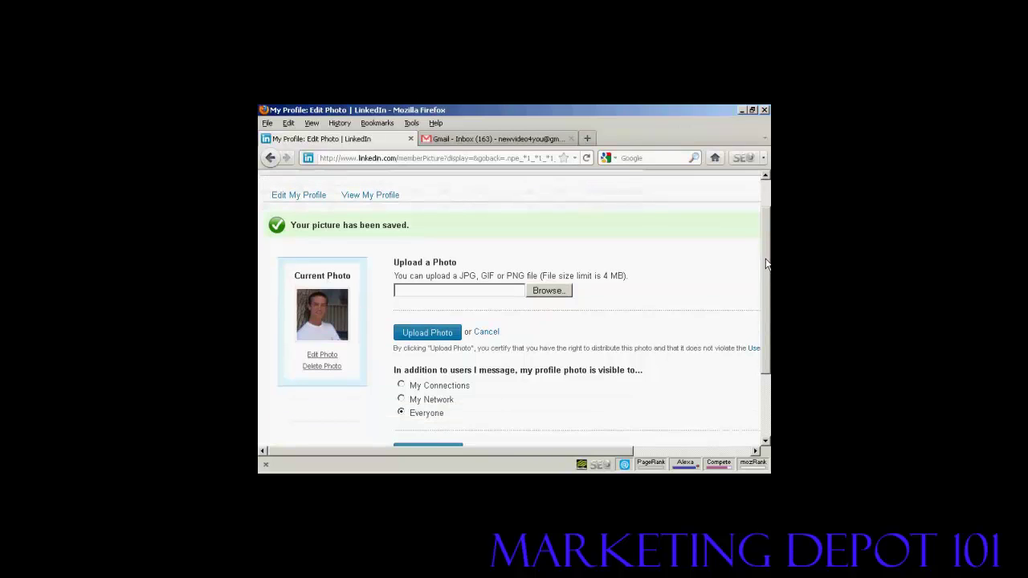
scroll(766, 275, down, 2)
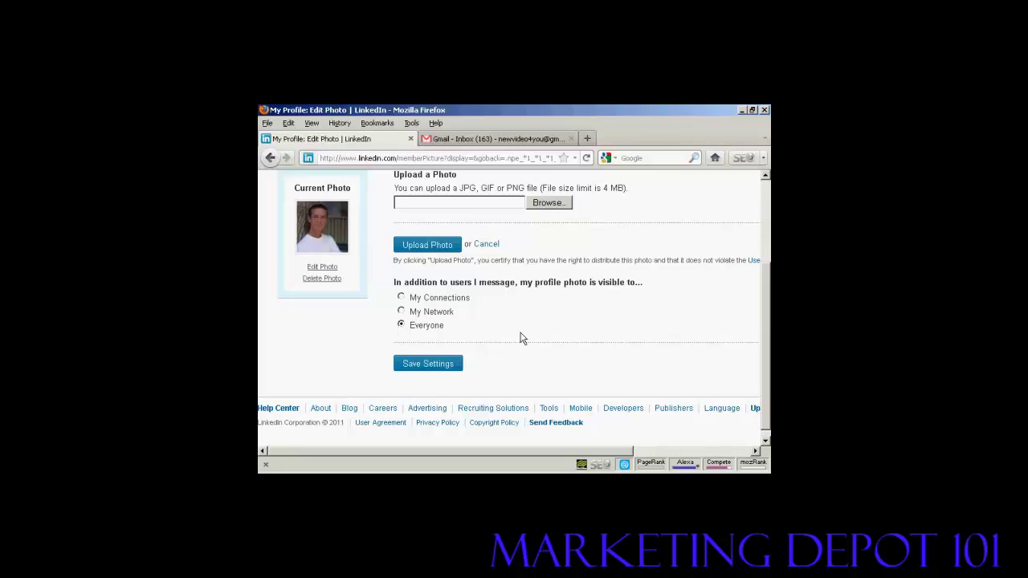
click(427, 366)
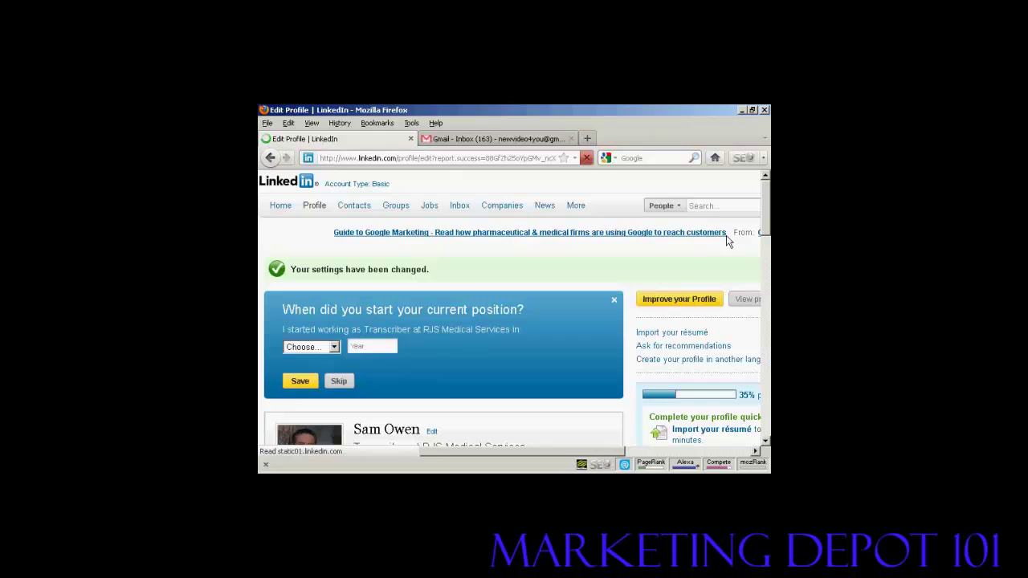
Edit the Transcriber position at RJS Medical Services, marking it as current work with a start date of September 2008.
drag(767, 195, 768, 249)
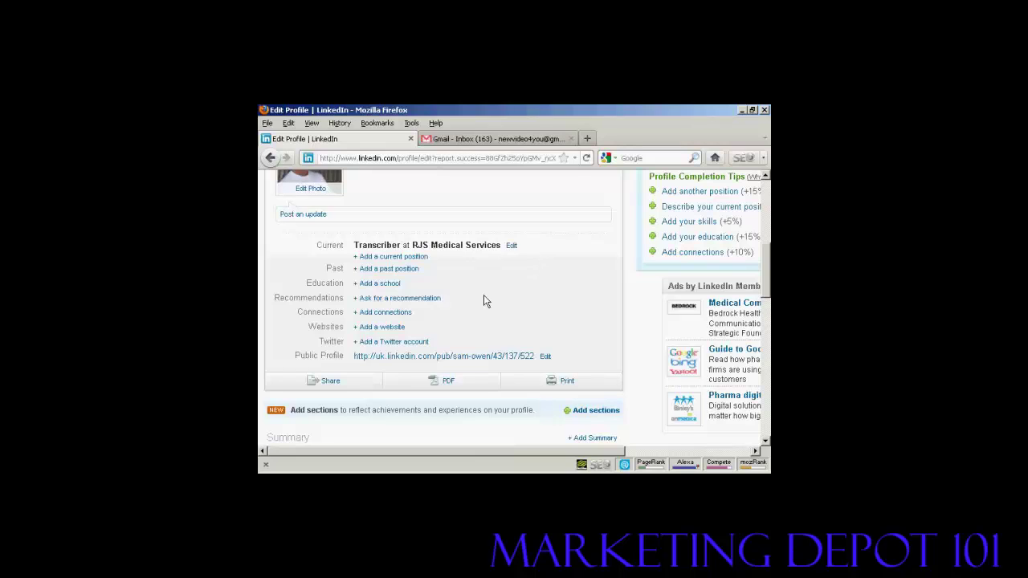
click(511, 246)
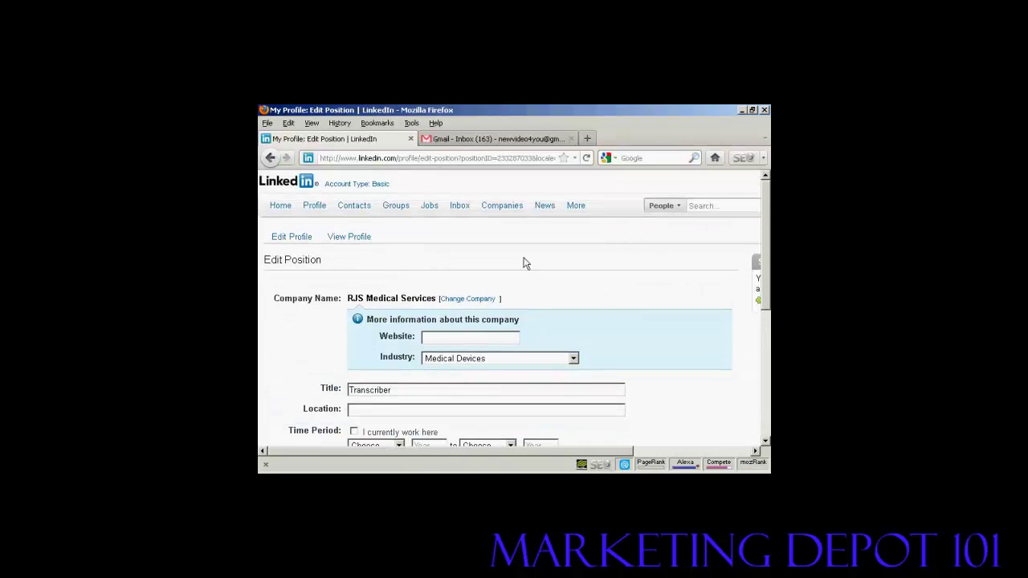
scroll(526, 263, down, 3)
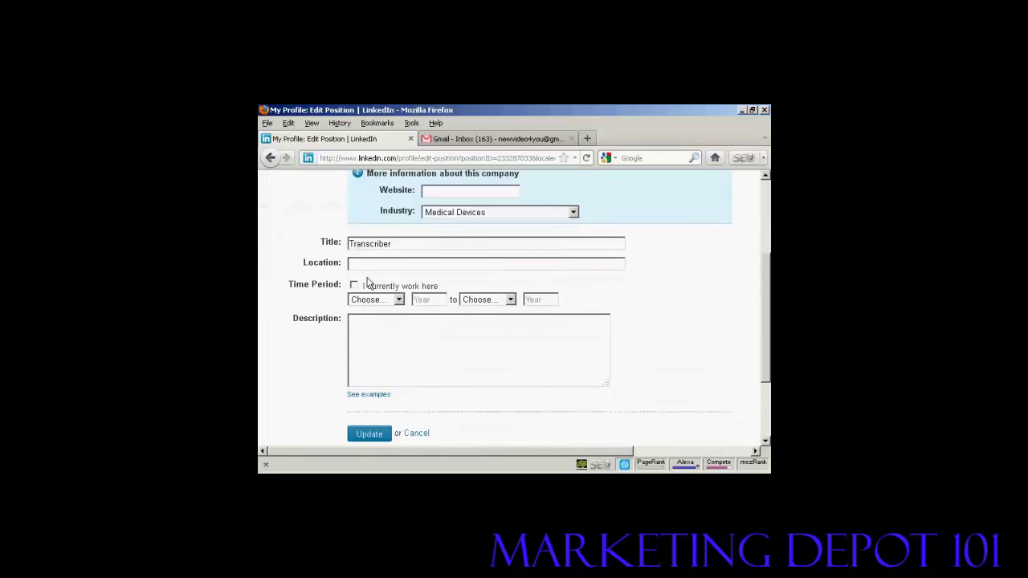
click(353, 288)
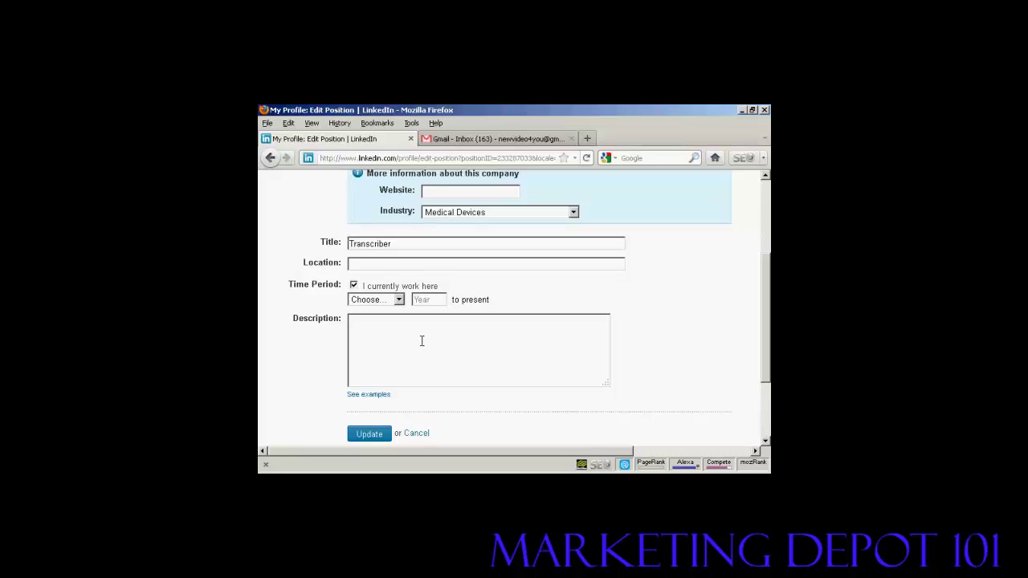
click(399, 301)
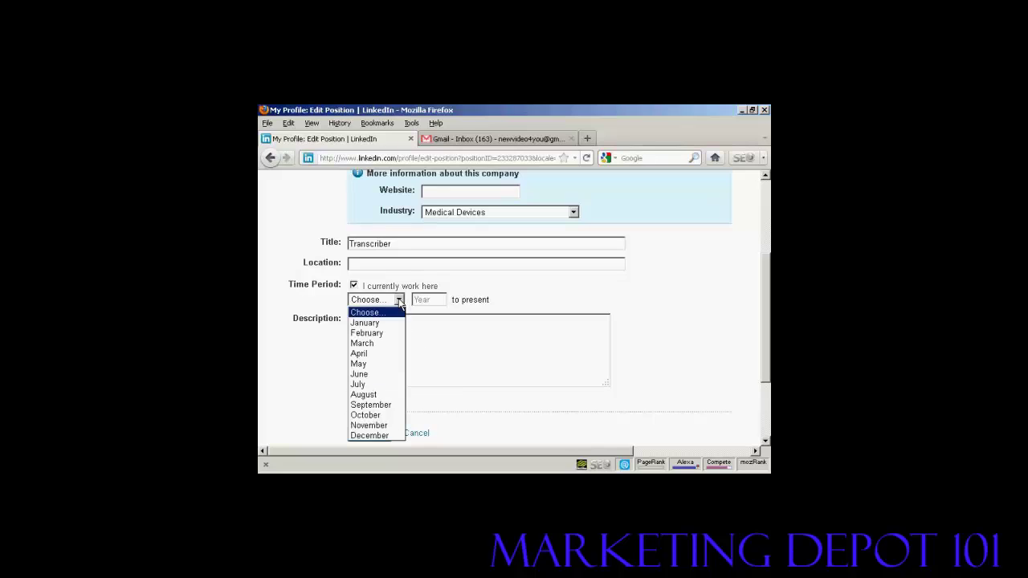
click(376, 405)
click(420, 300)
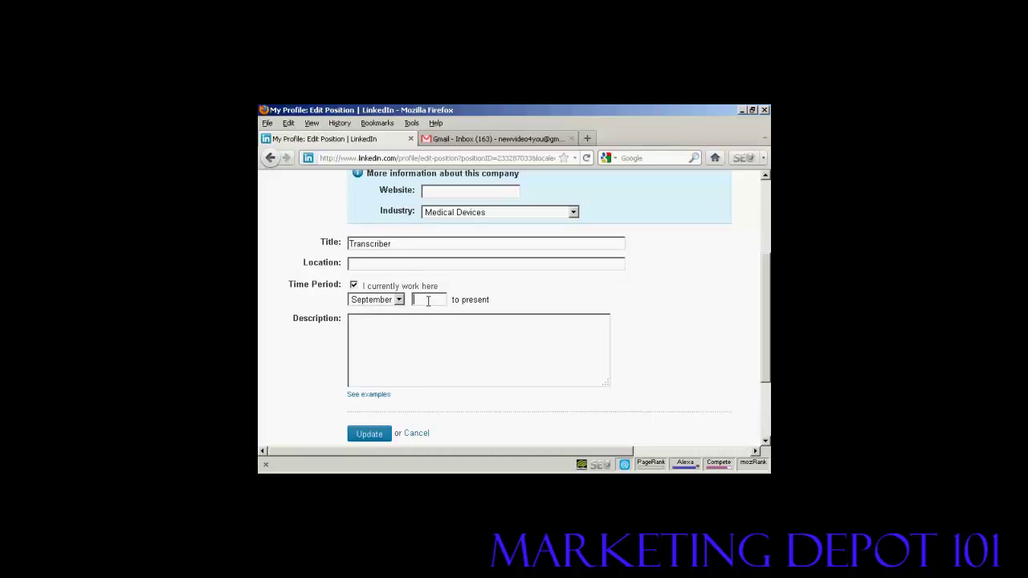
text(2008)
Set the position's location to Glasgow, United Kingdom and update the position.
scroll(476, 285, up, 2)
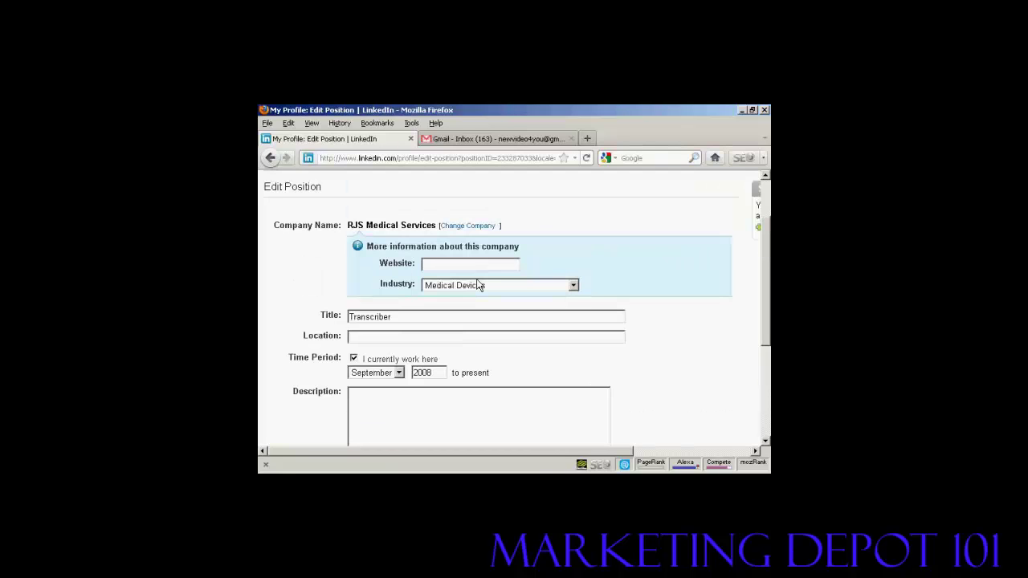
click(430, 339)
text(Gl)
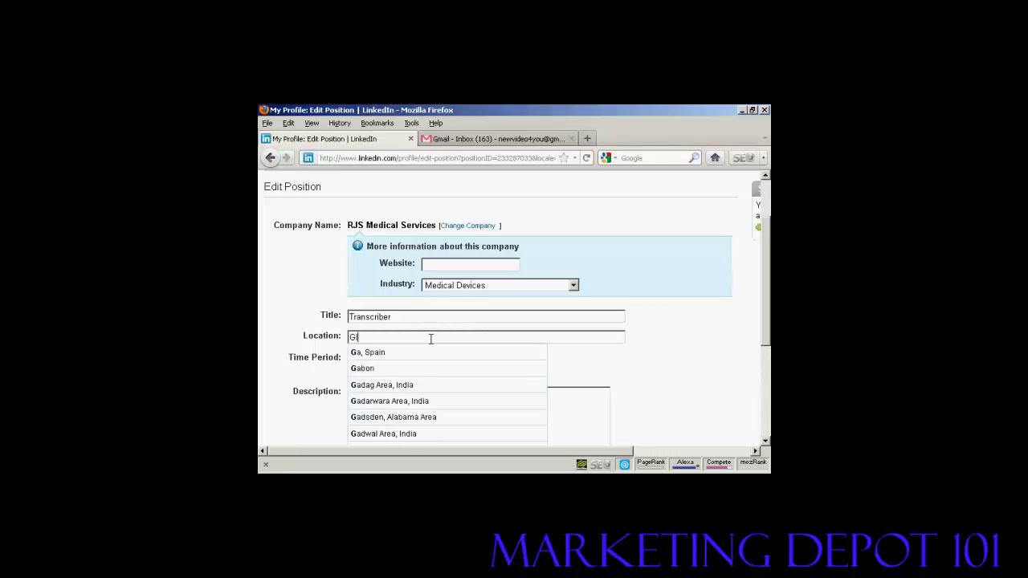
text(as)
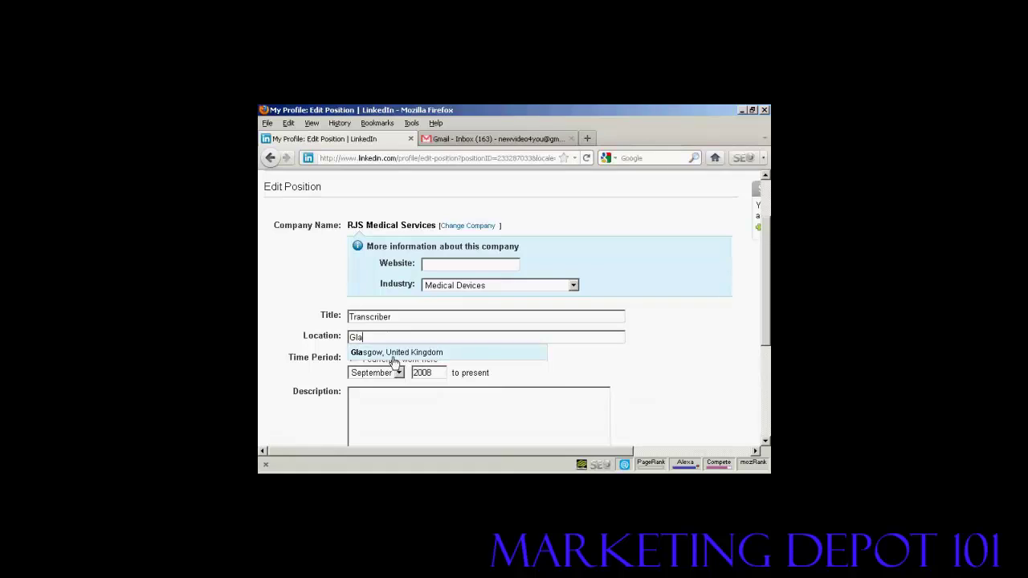
click(393, 357)
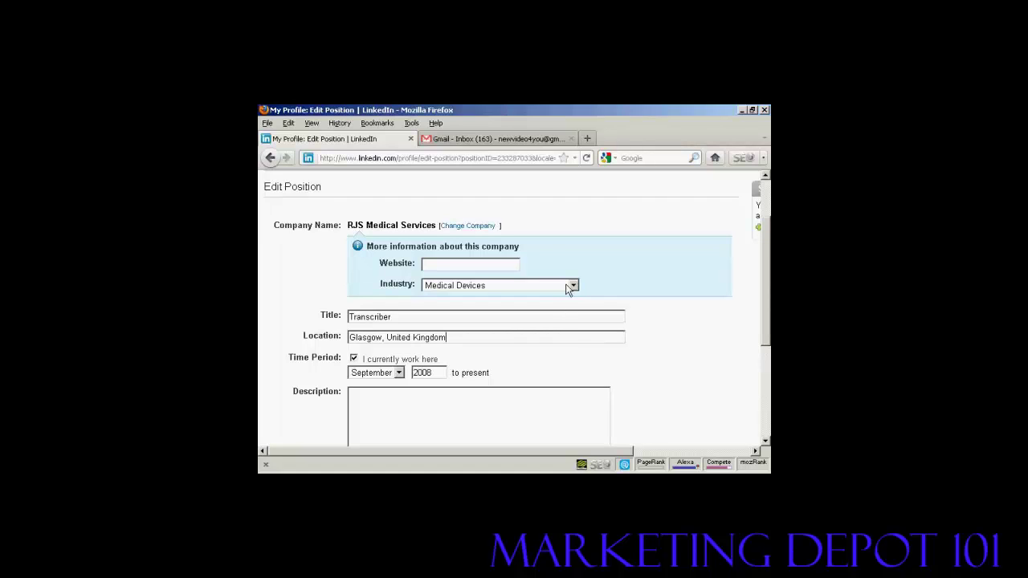
scroll(521, 336, down, 2)
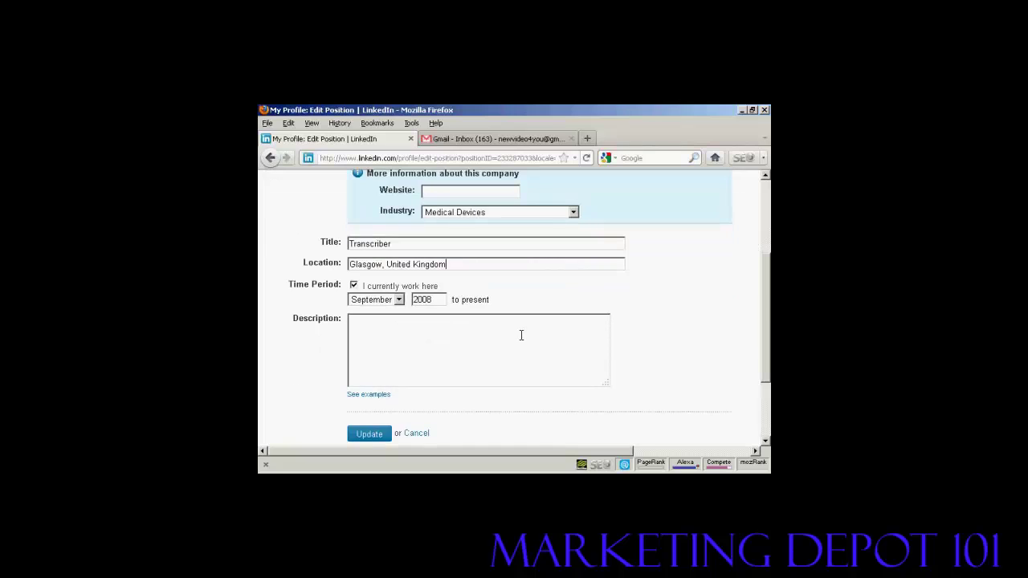
click(367, 435)
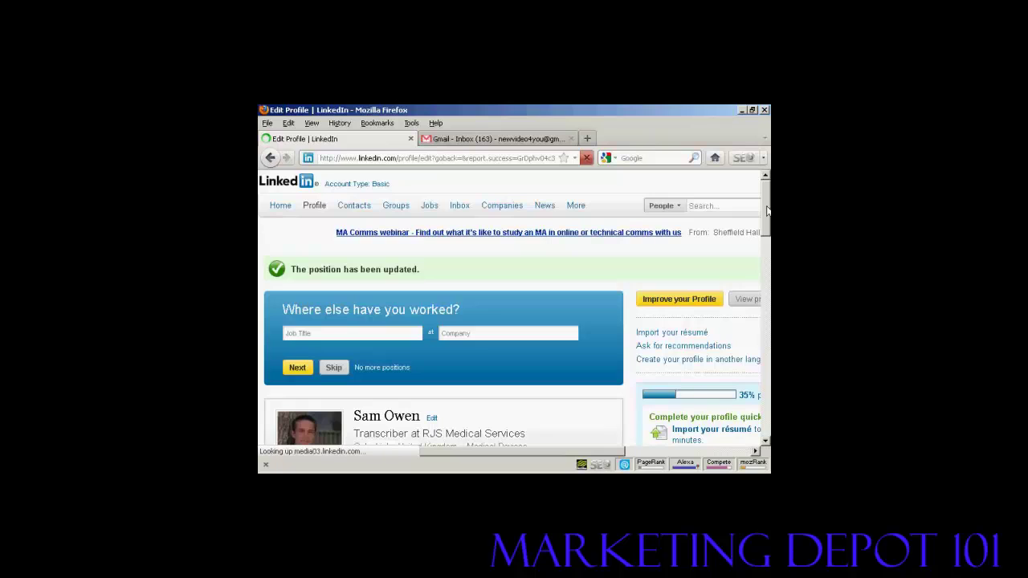
Add Yarrowford High School as education with degree A Level, fields Science, Physics, English and dates 1979 to 1986, and save the entry.
drag(767, 210, 763, 261)
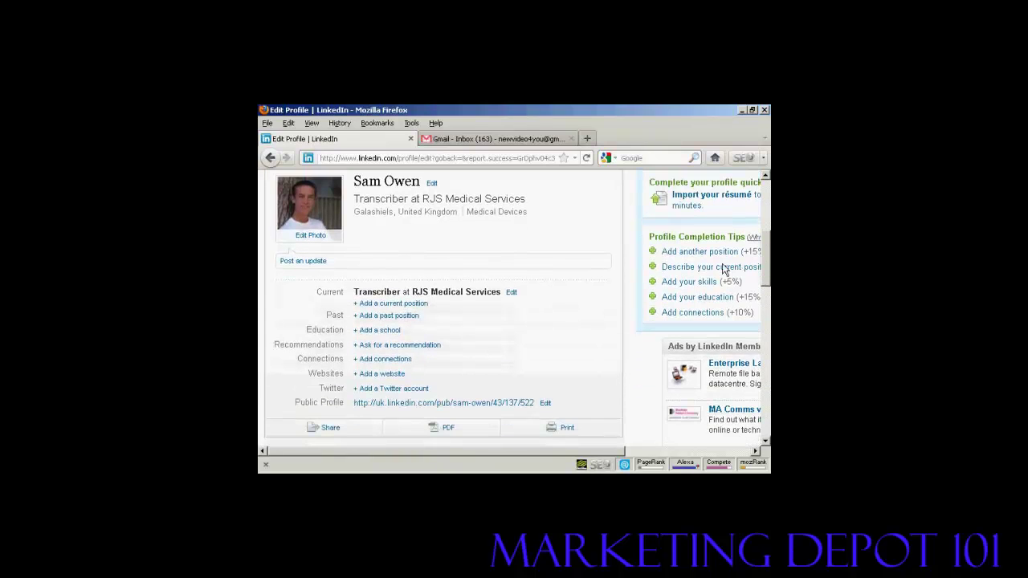
click(383, 332)
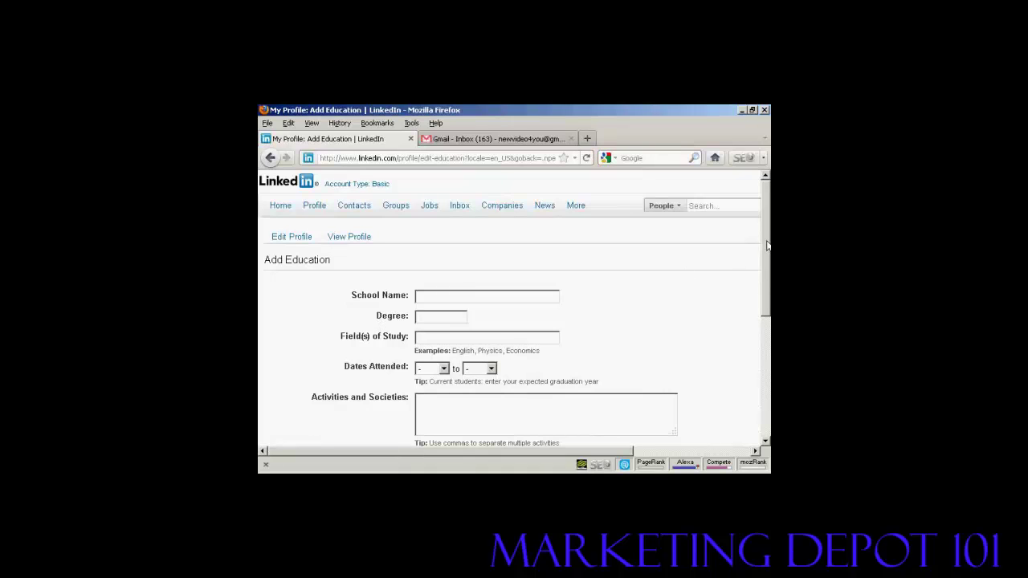
scroll(768, 267, down, 1)
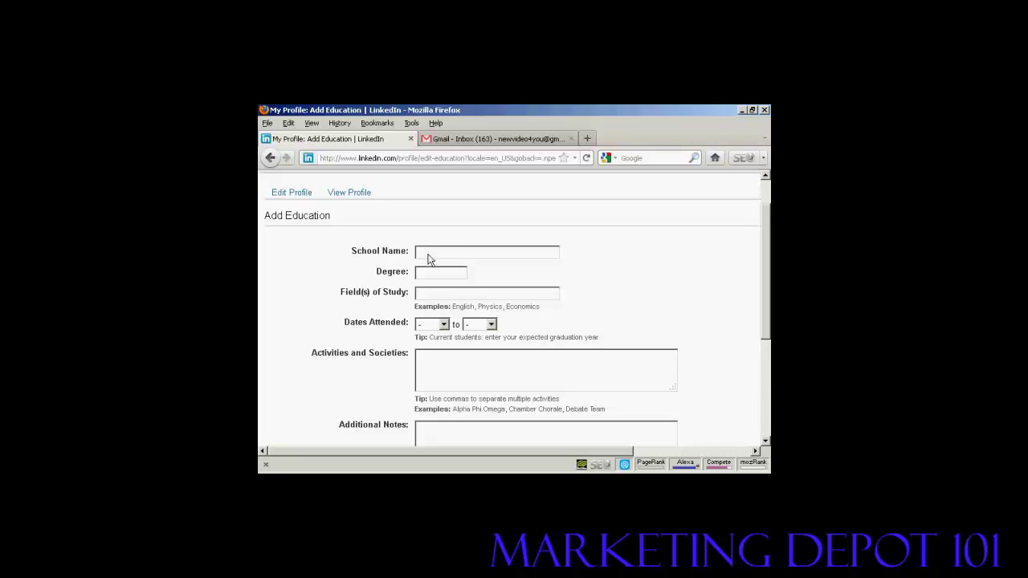
scroll(766, 279, down, 1)
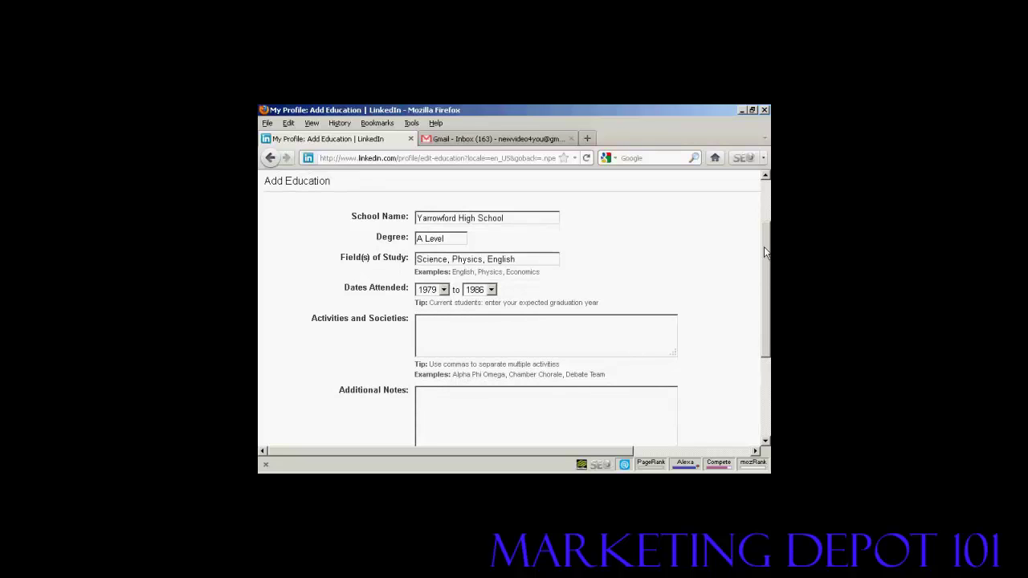
scroll(765, 252, down, 2)
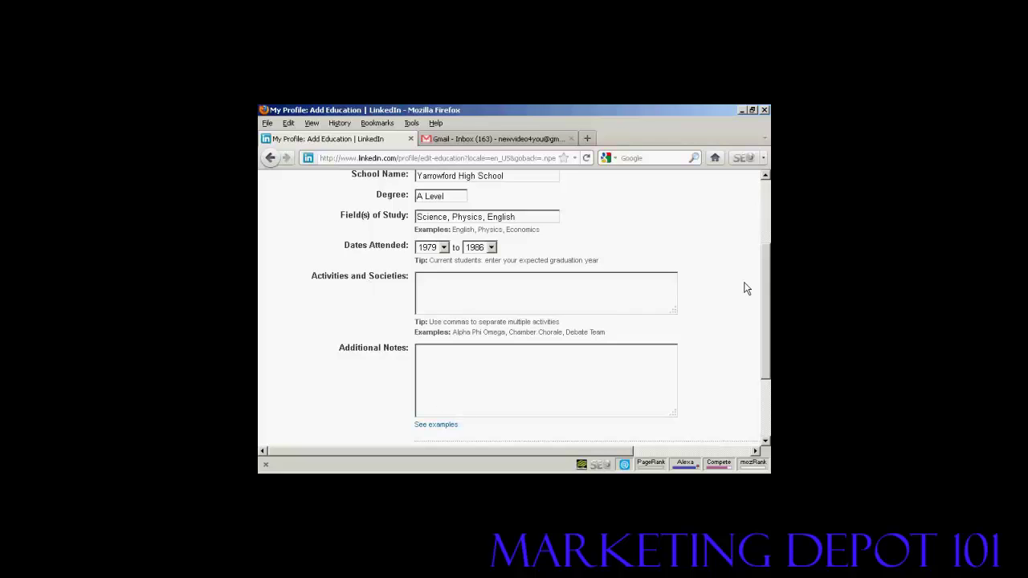
drag(767, 273, 765, 299)
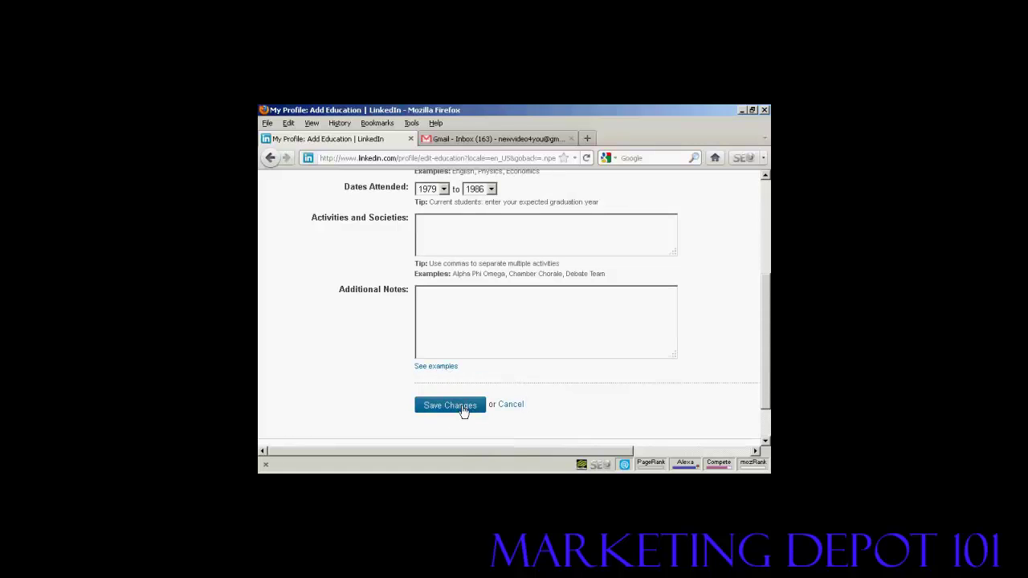
click(449, 405)
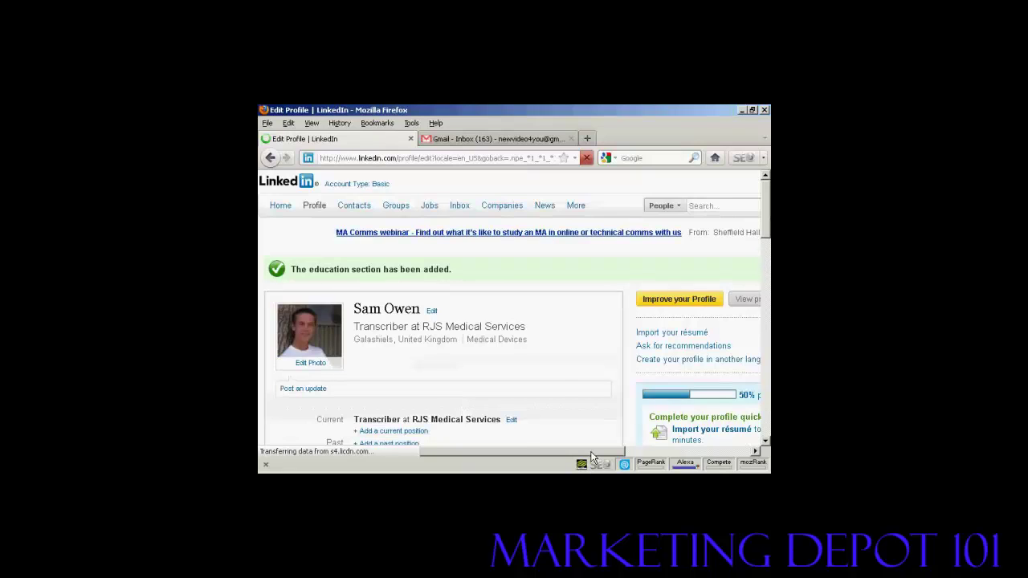
Check the profile completeness and the education entry, and open the page for adding connections.
drag(591, 452, 677, 450)
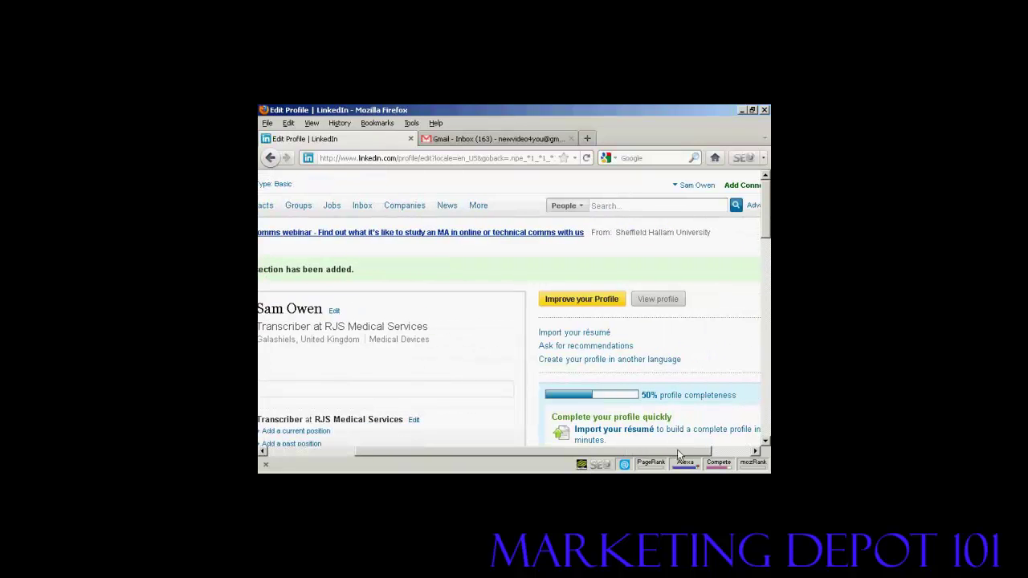
drag(677, 452, 551, 459)
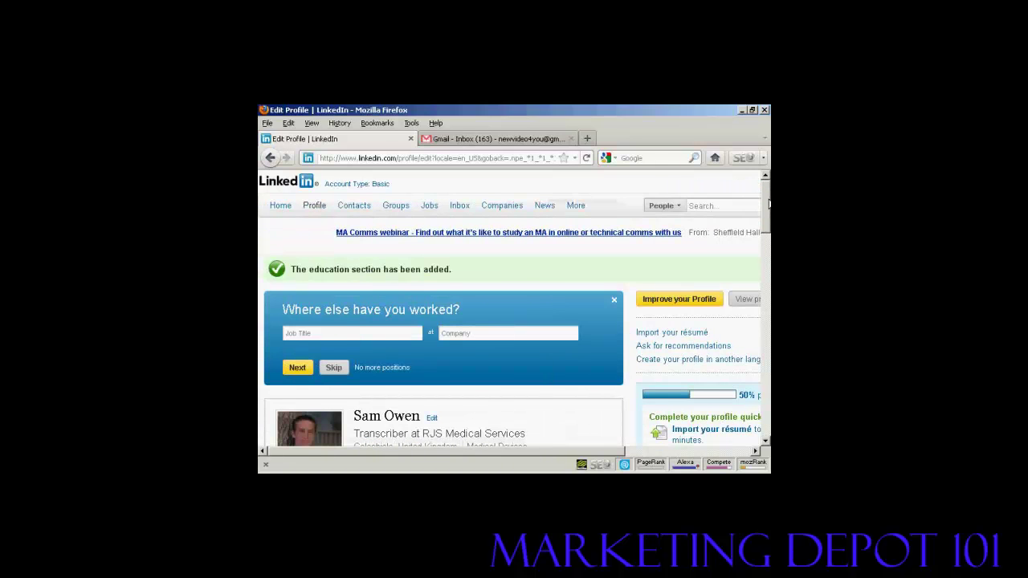
drag(769, 203, 768, 259)
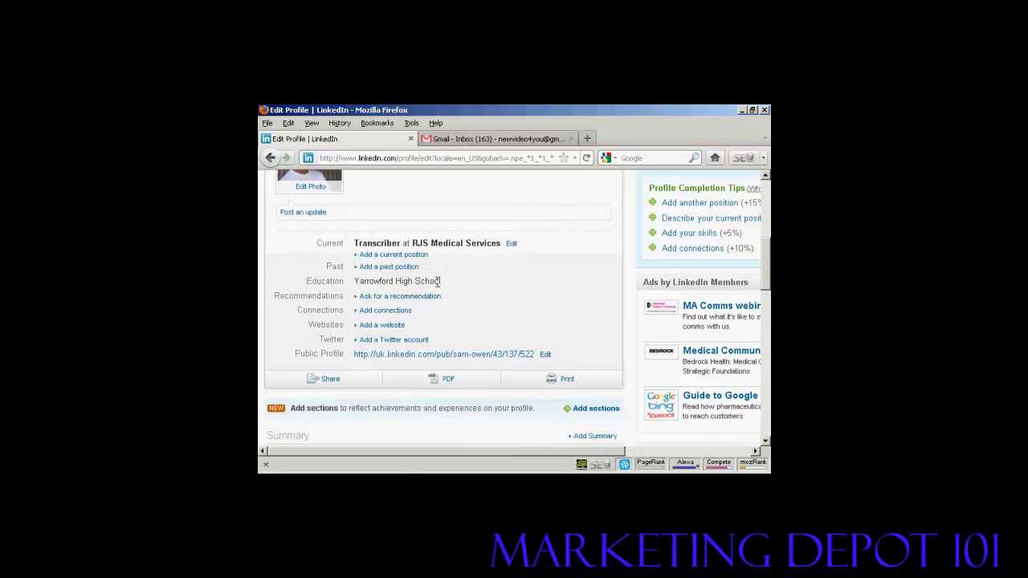
click(393, 317)
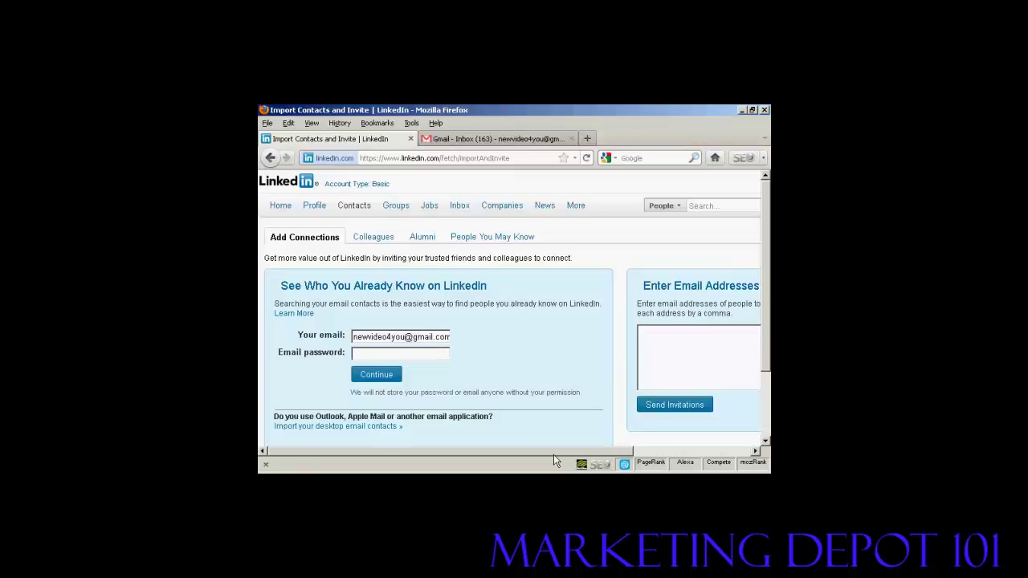
Review the options for finding contacts and inviting people by e-mail, and return to the profile editing page.
drag(553, 454, 661, 452)
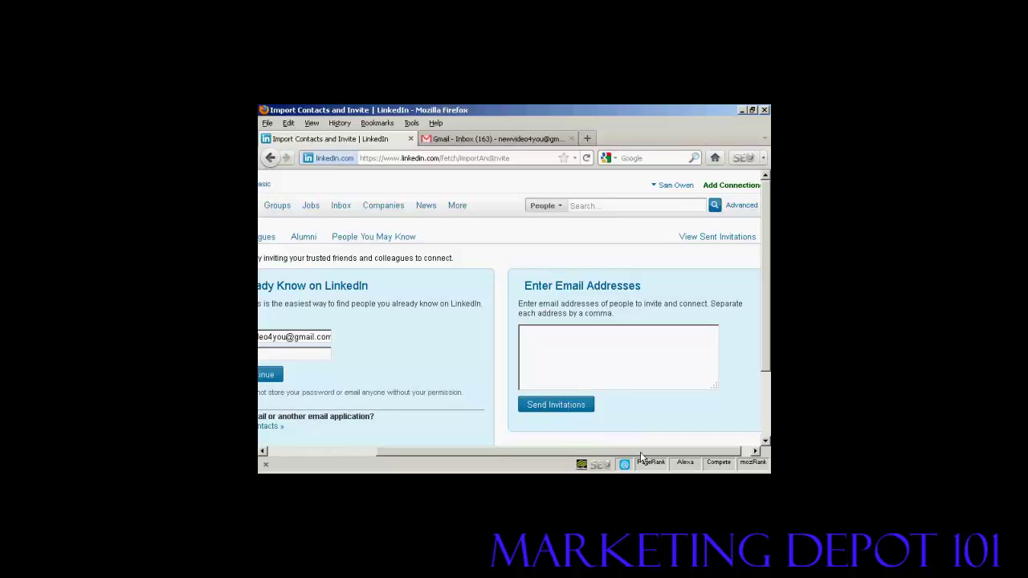
drag(640, 452, 520, 452)
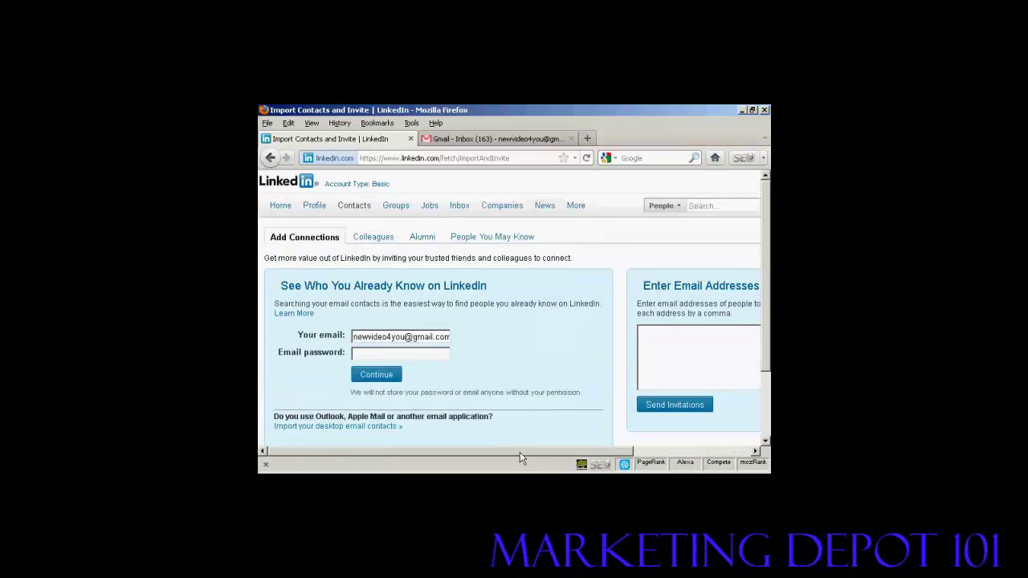
click(270, 158)
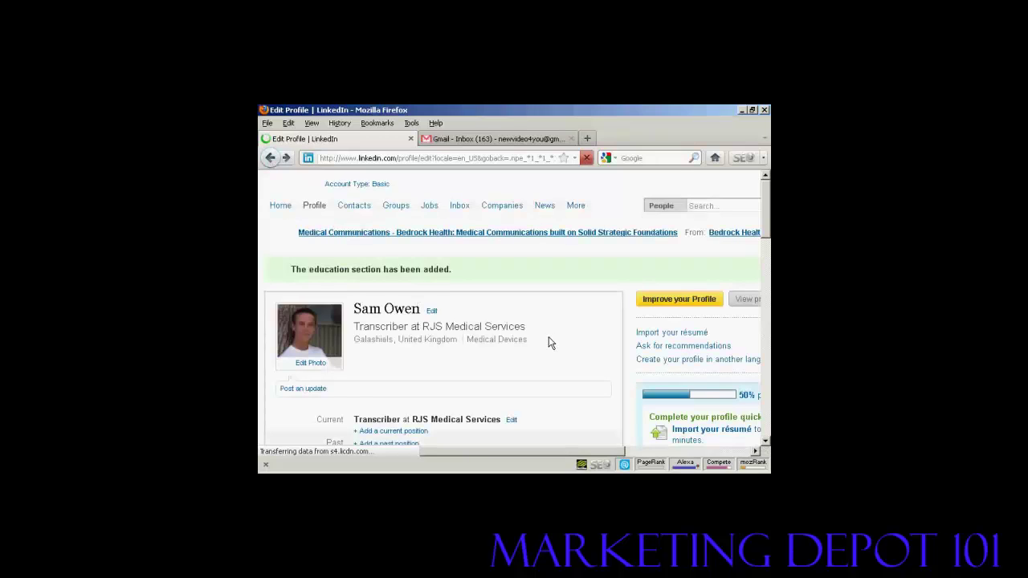
scroll(551, 342, down, 7)
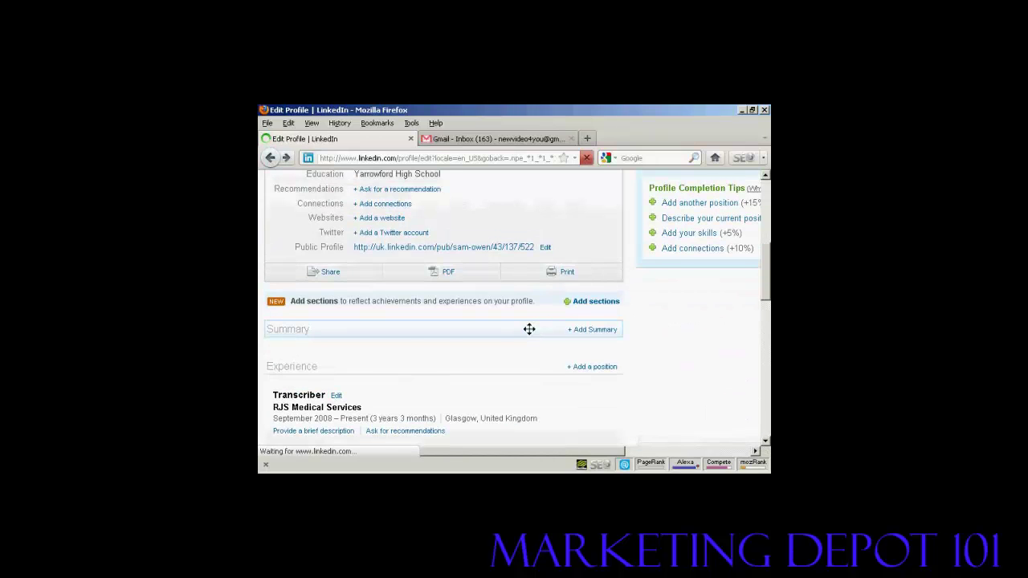
scroll(528, 329, up, 7)
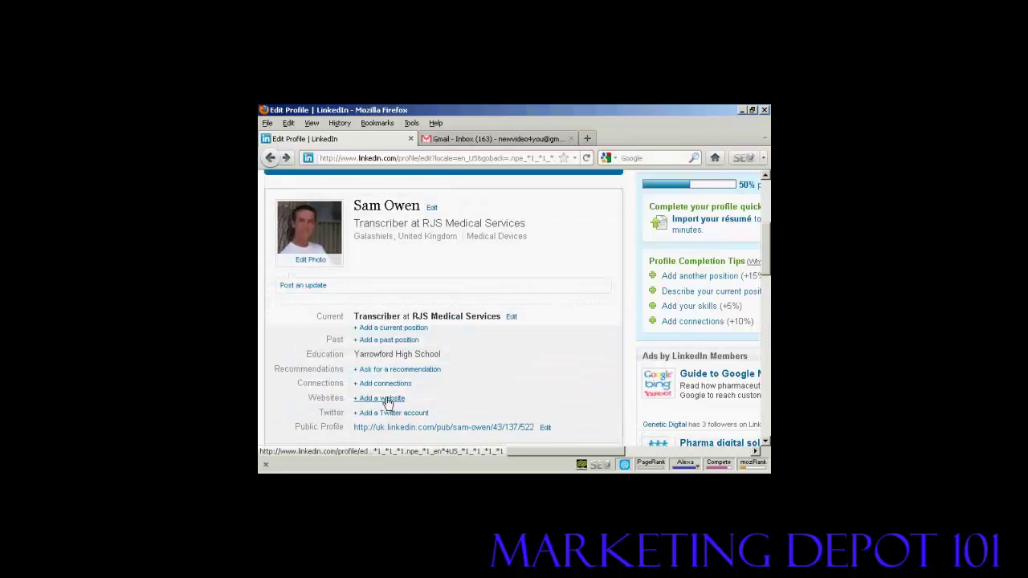
click(383, 399)
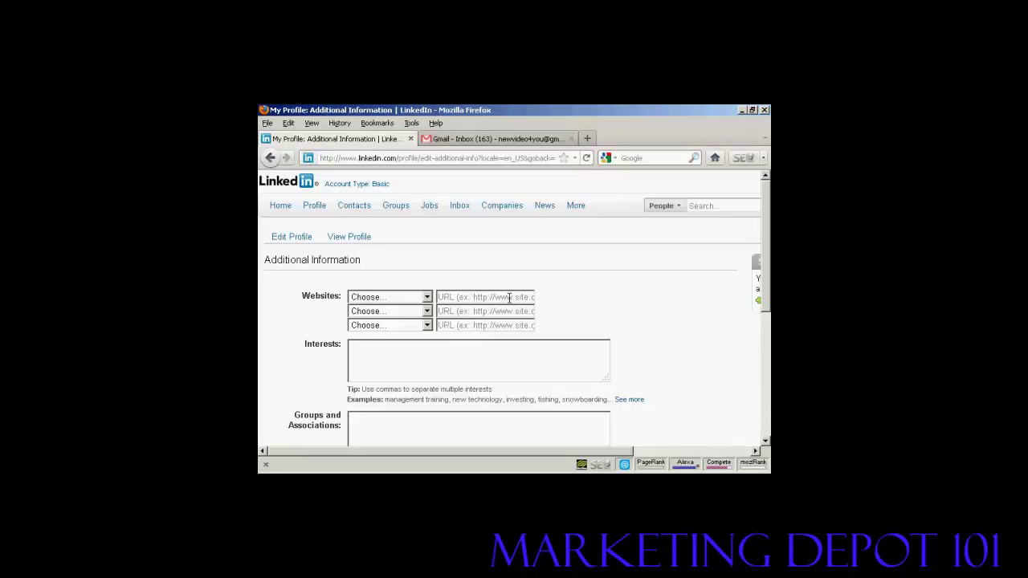
click(427, 297)
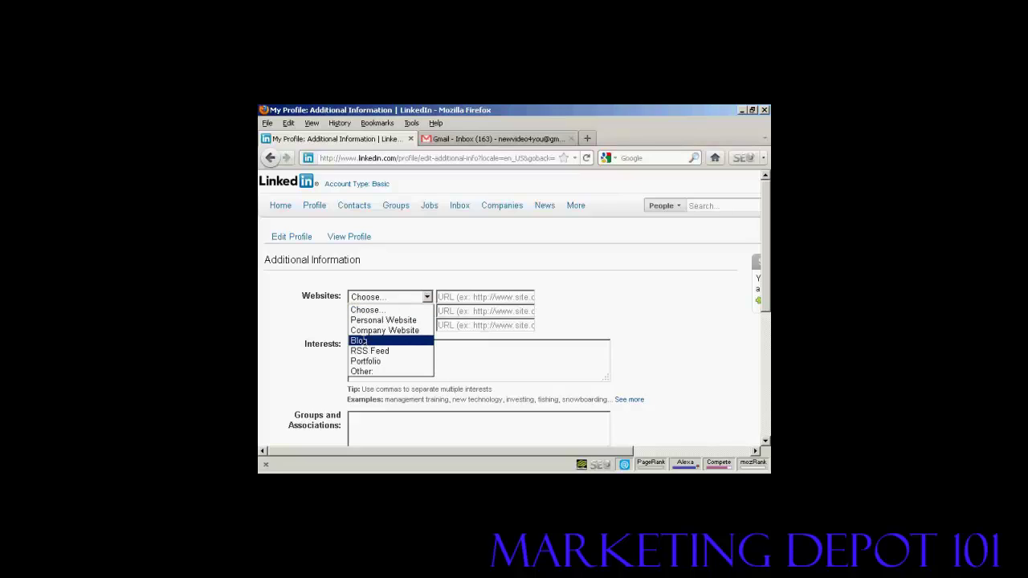
click(359, 341)
click(461, 297)
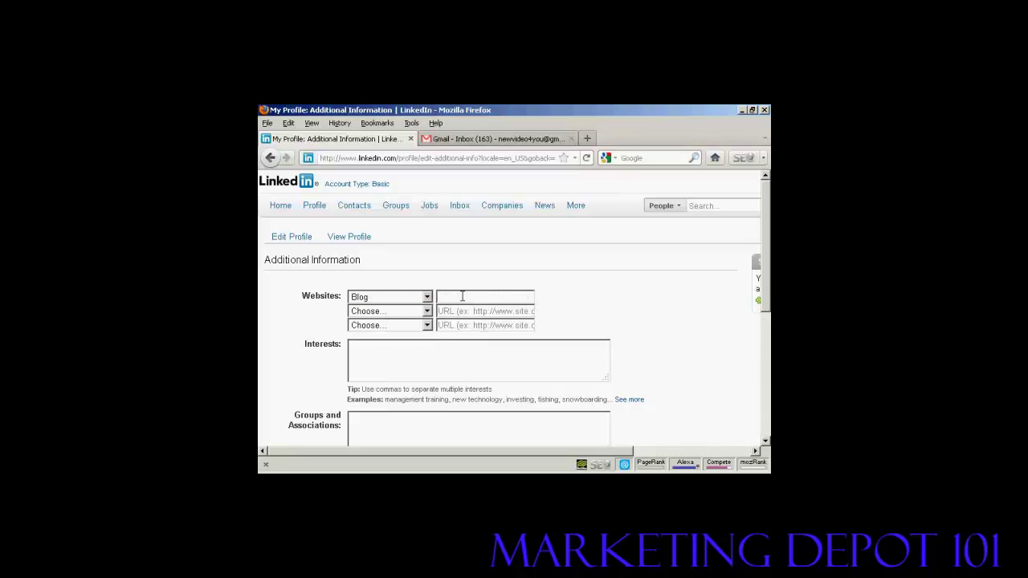
text(http:)
text(//www)
text(.totalwebn)
text(et.com/)
text(blog)
text(/)
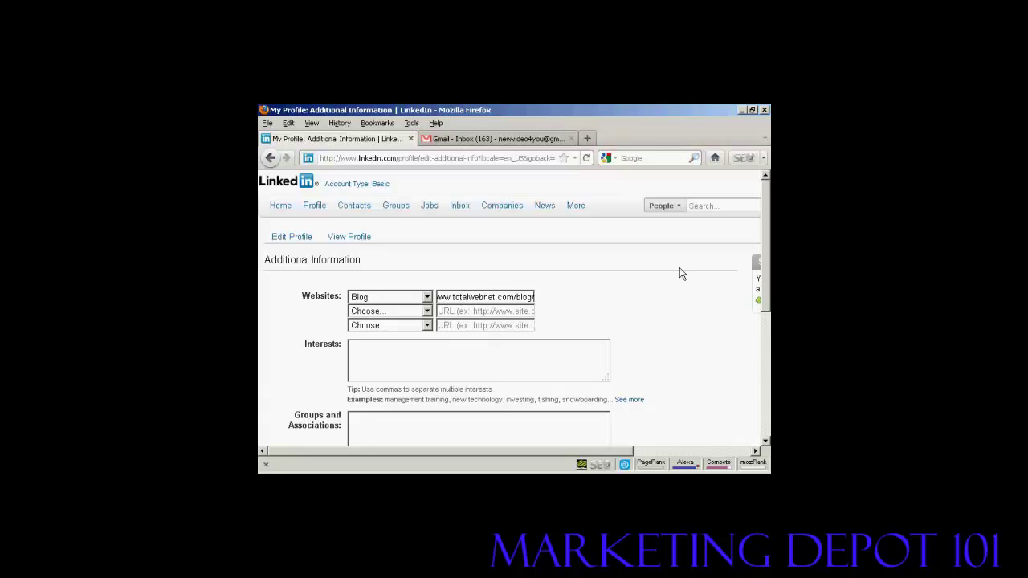
Review the interests, groups and associations, and honors and awards fields, and save the additional information changes.
drag(767, 283, 767, 312)
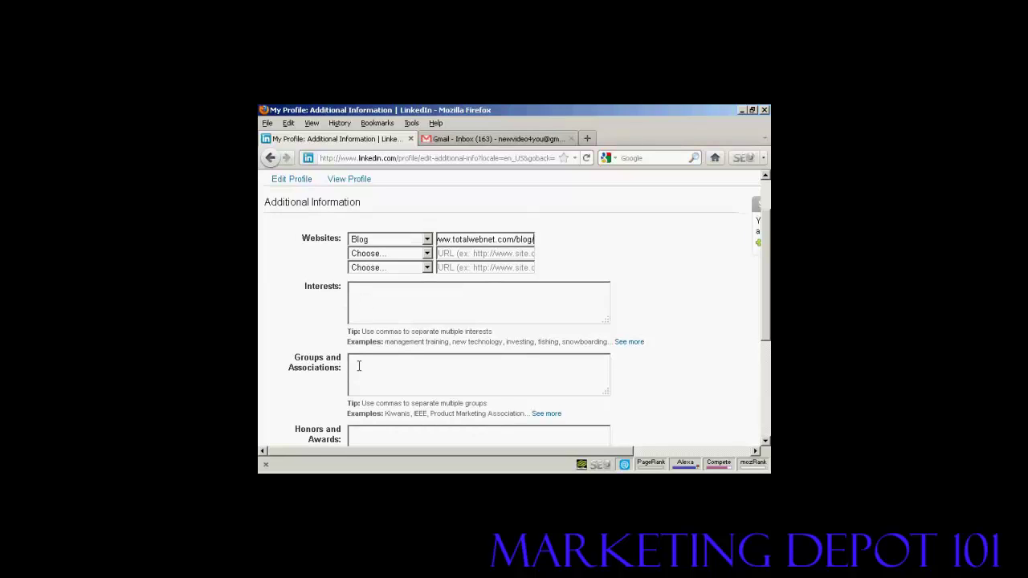
drag(767, 306, 767, 334)
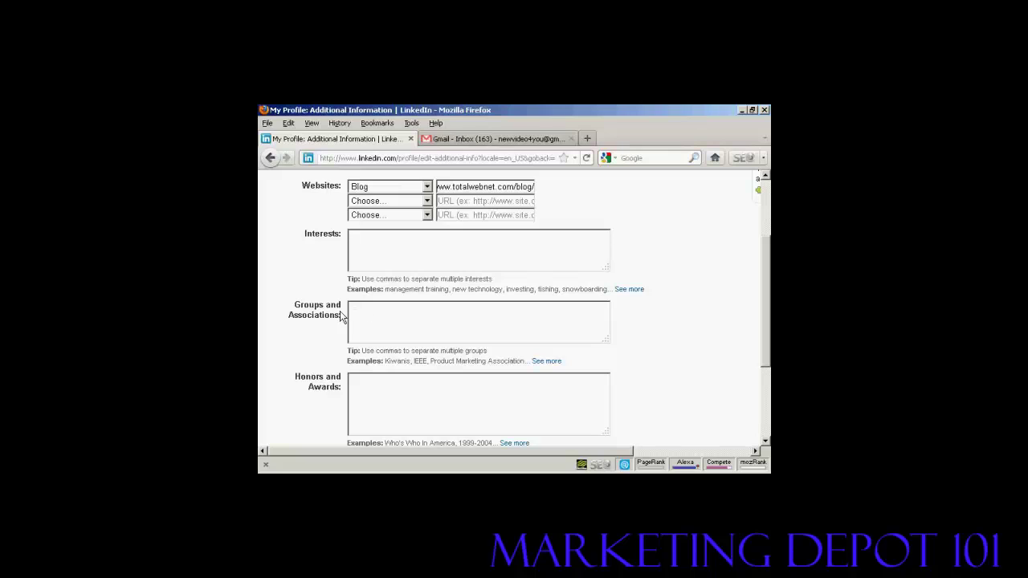
scroll(401, 322, down, 2)
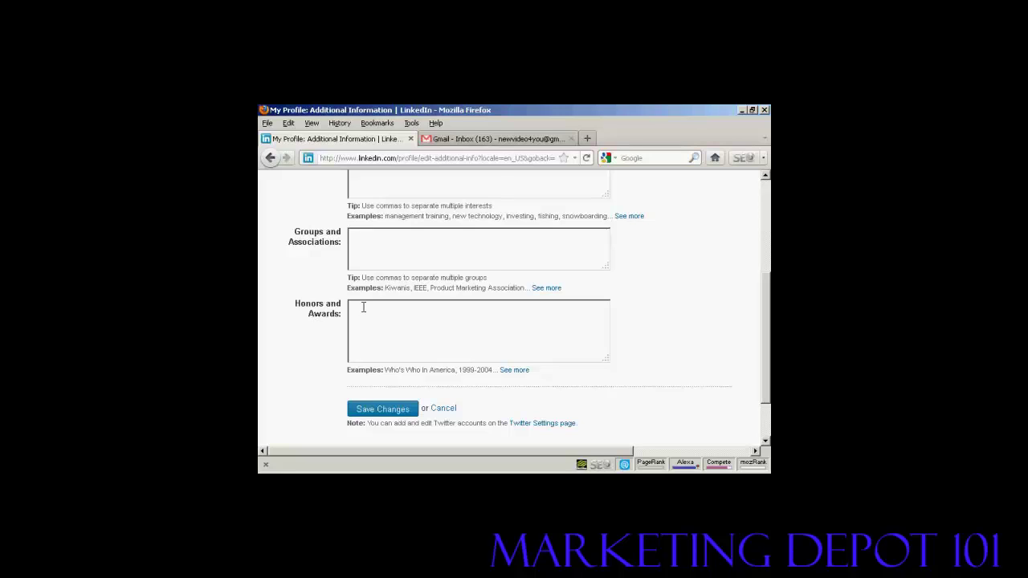
click(382, 412)
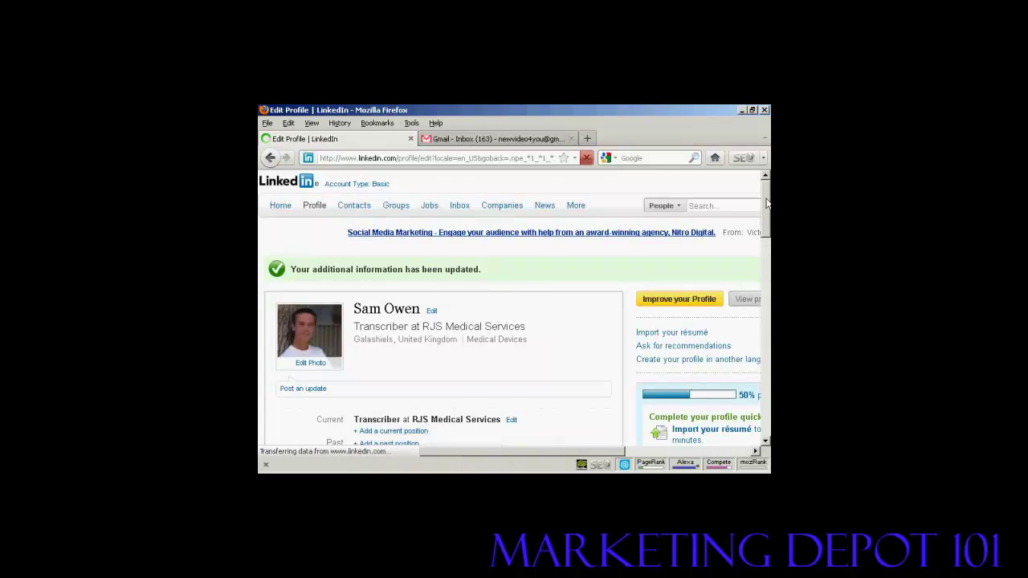
Check the profile's website entry and completion tips, and view the résumé import options without uploading a file.
drag(767, 203, 767, 262)
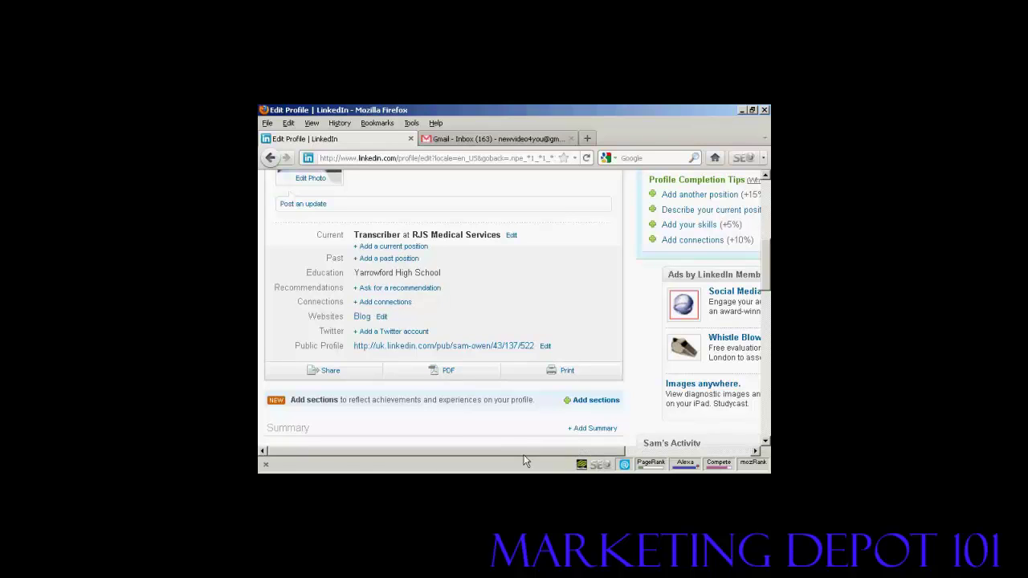
drag(528, 454, 627, 455)
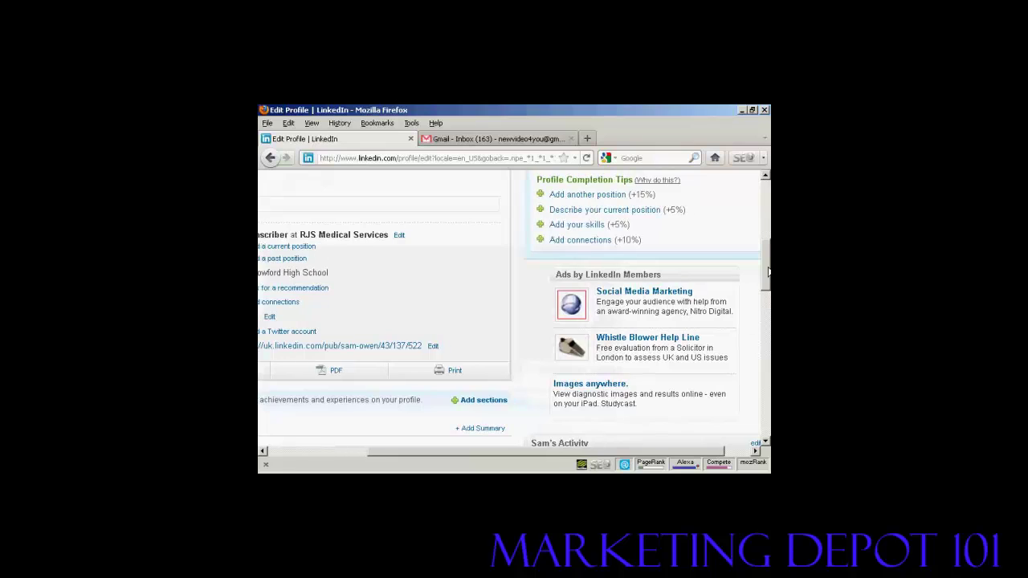
drag(768, 265, 768, 229)
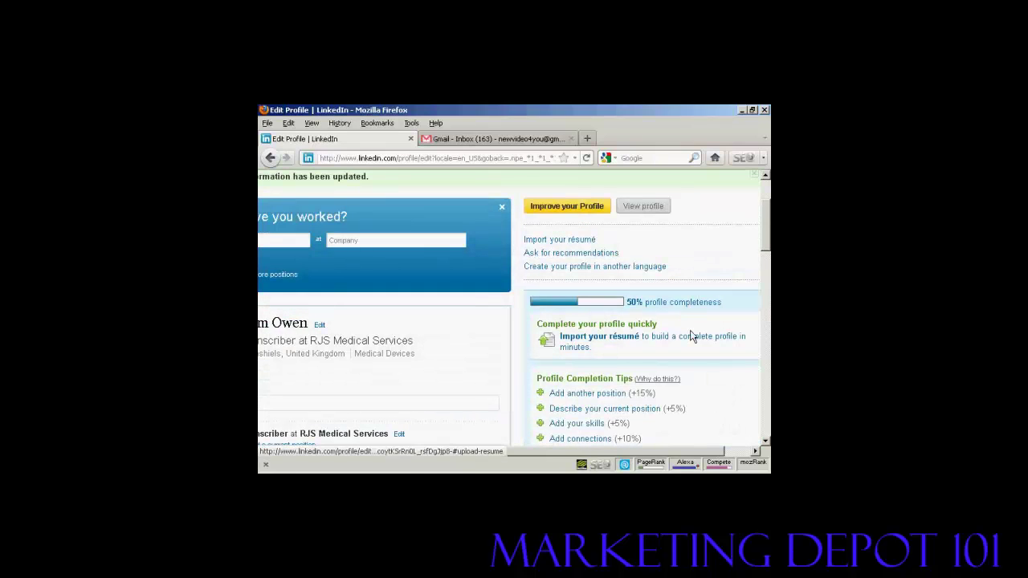
click(559, 240)
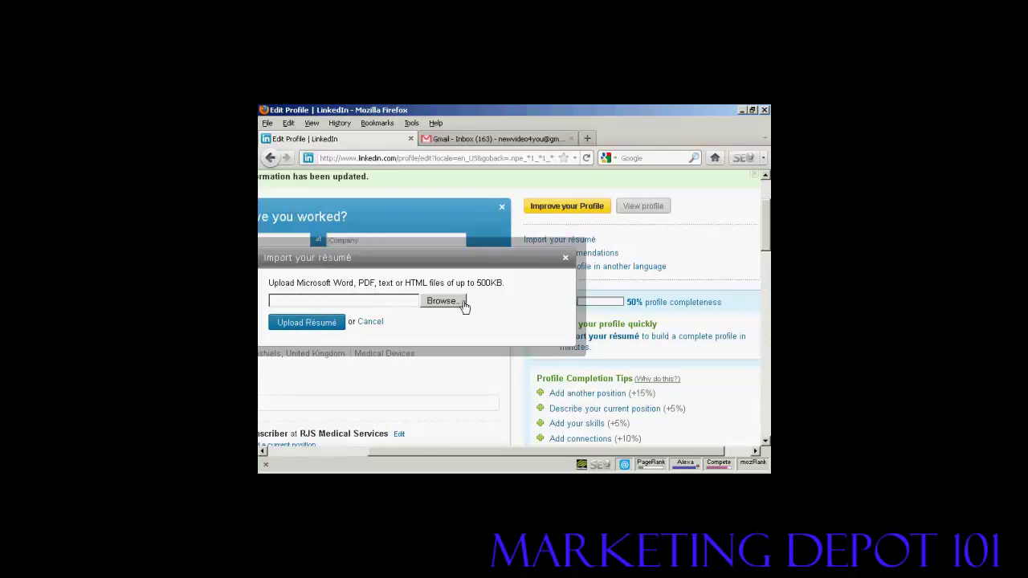
click(370, 322)
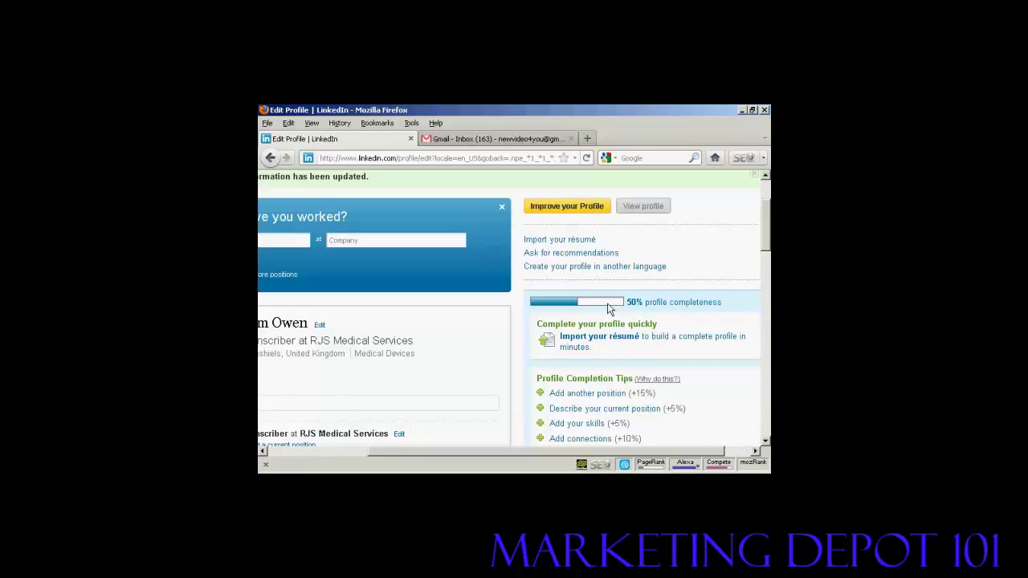
Examine the recommendation request form, including the position choices, the connections field and the default message.
click(570, 256)
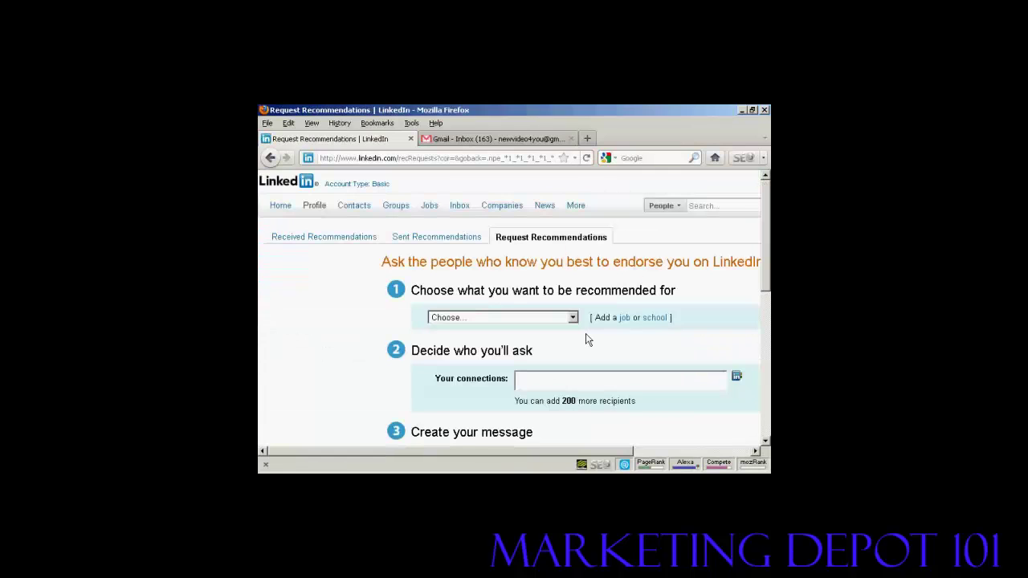
scroll(765, 245, down, 1)
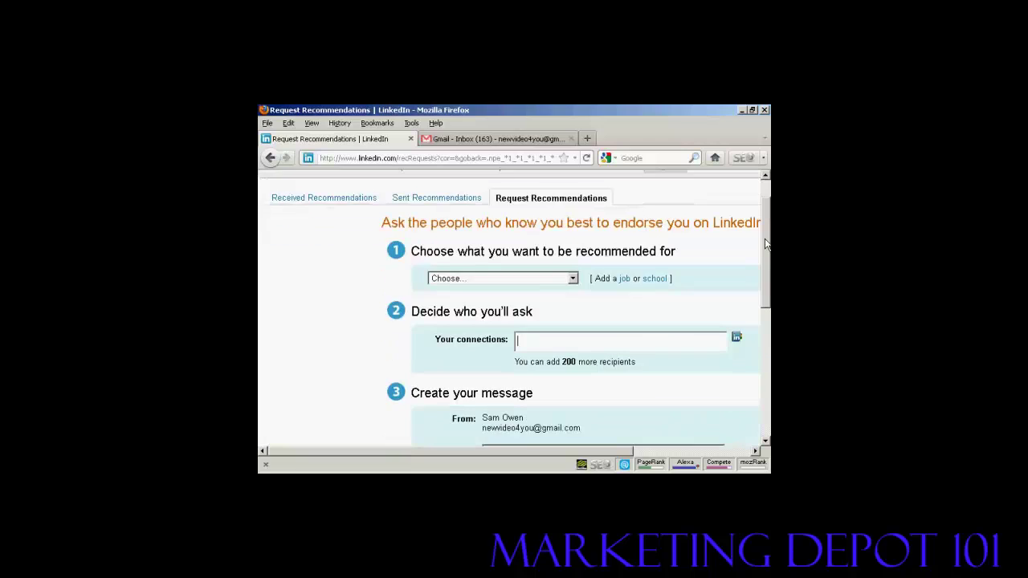
click(574, 271)
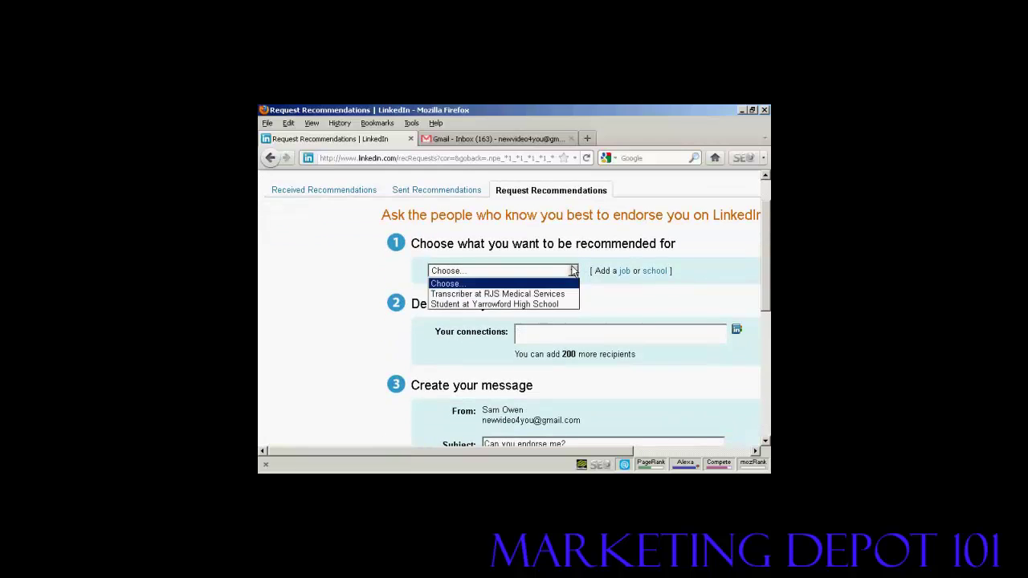
click(717, 258)
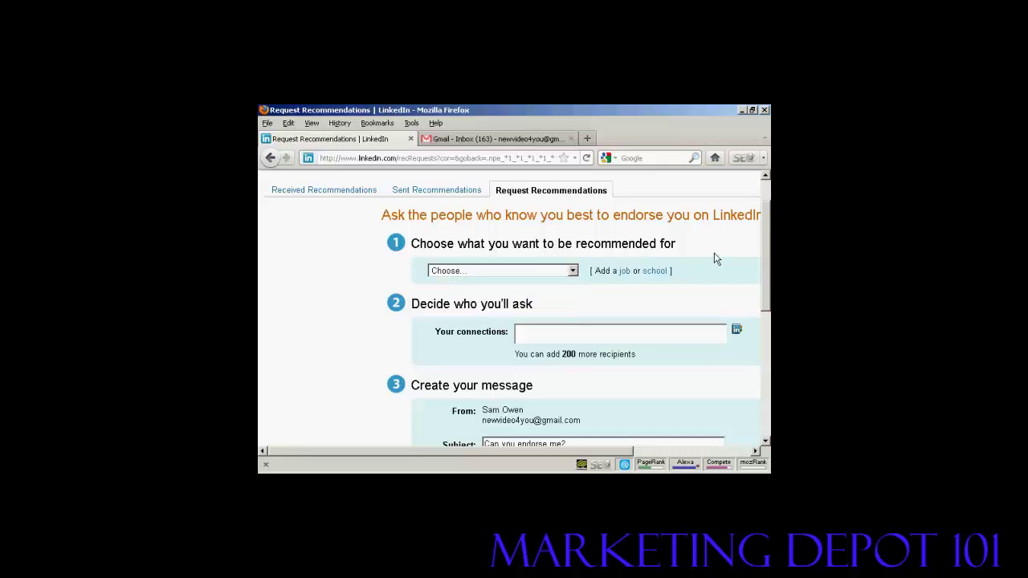
click(518, 331)
drag(768, 268, 766, 318)
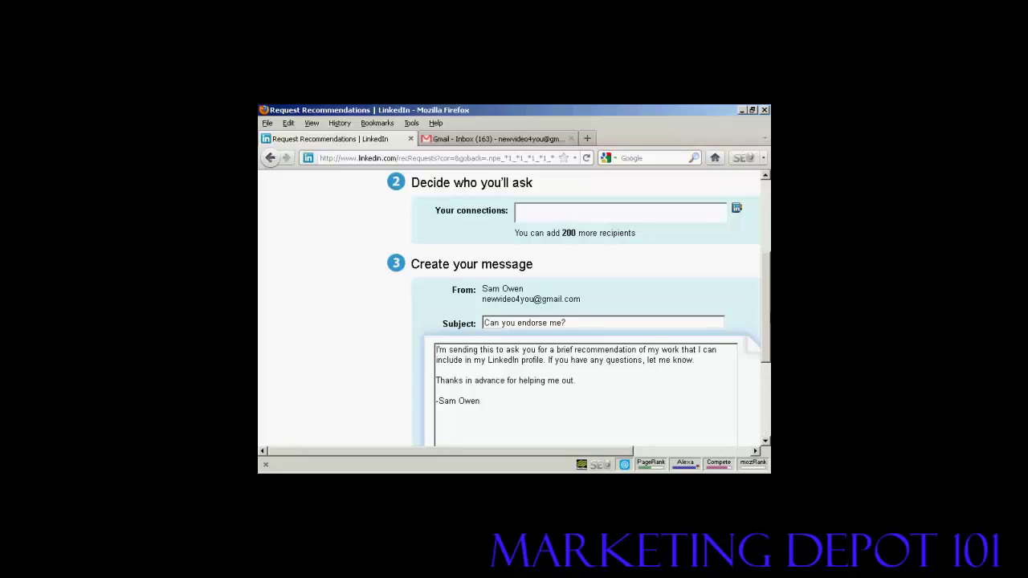
drag(769, 315, 767, 347)
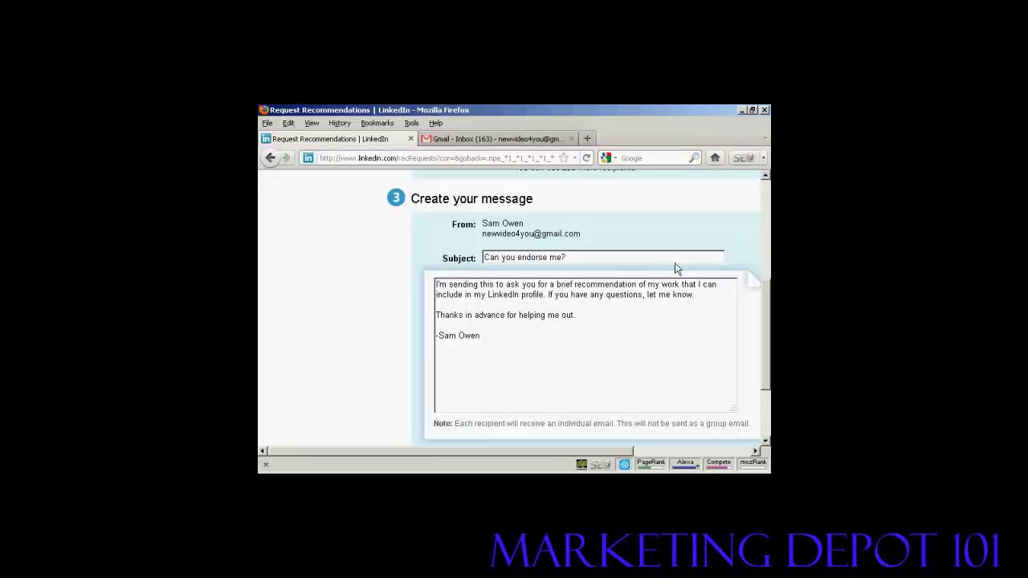
Leave the recommendation request form and view the Groups You May Like suggestions.
drag(766, 321, 765, 184)
mouse_move(365, 210)
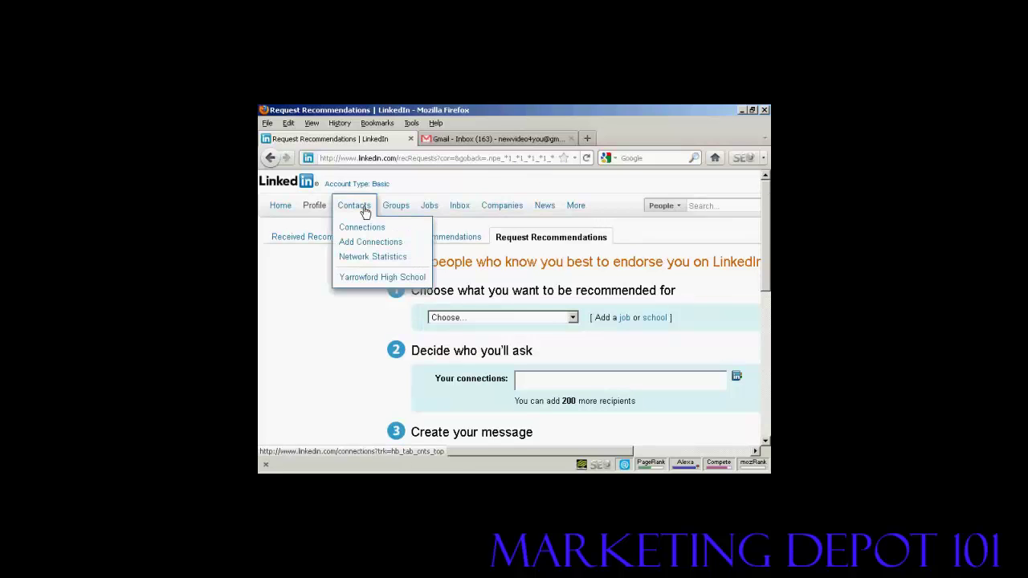
mouse_move(398, 210)
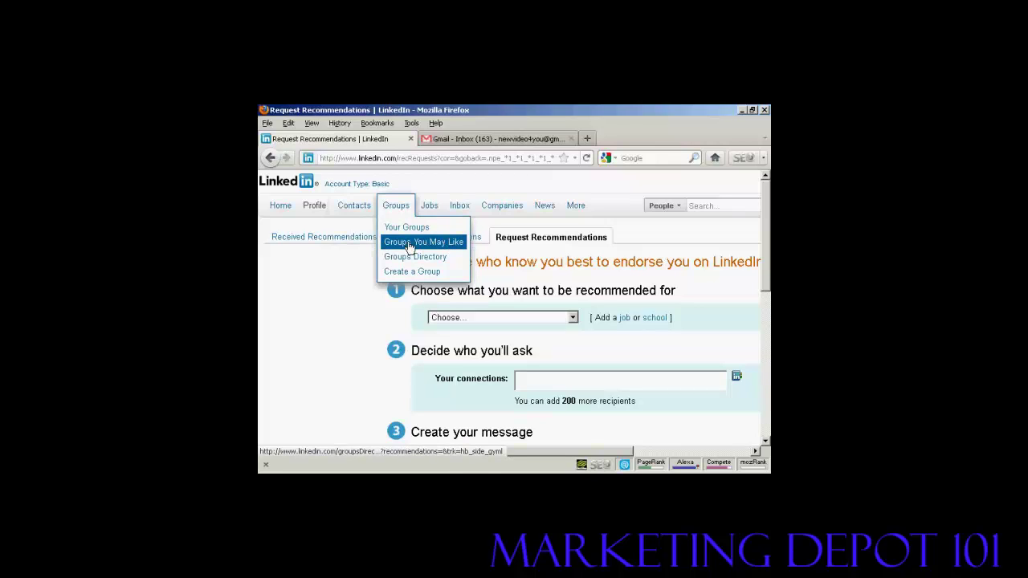
click(410, 245)
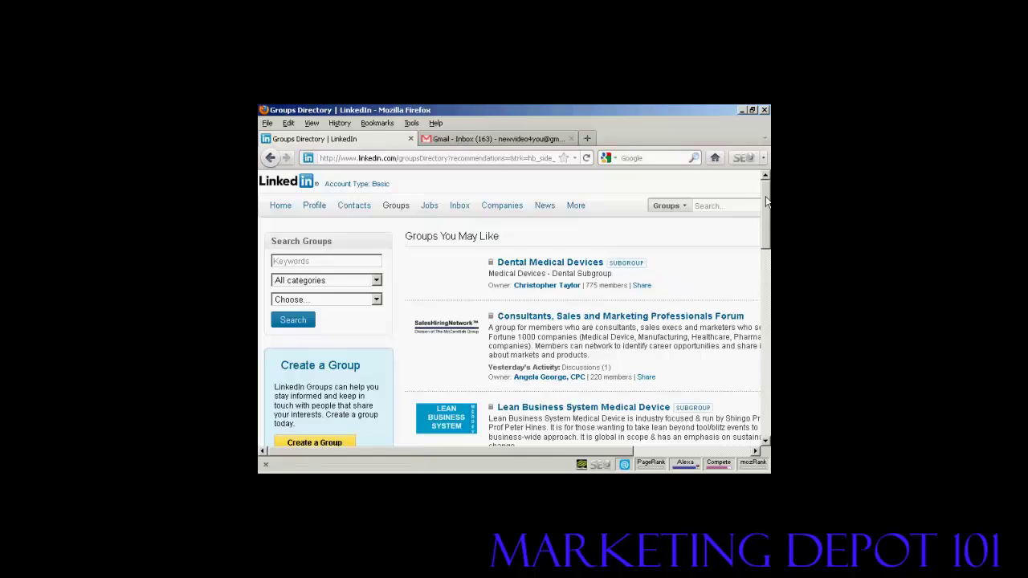
mouse_move(767, 202)
mouse_down()
mouse_move(766, 356)
mouse_move(768, 183)
mouse_up()
Look over the job-related options and open the Find Companies page.
mouse_move(431, 210)
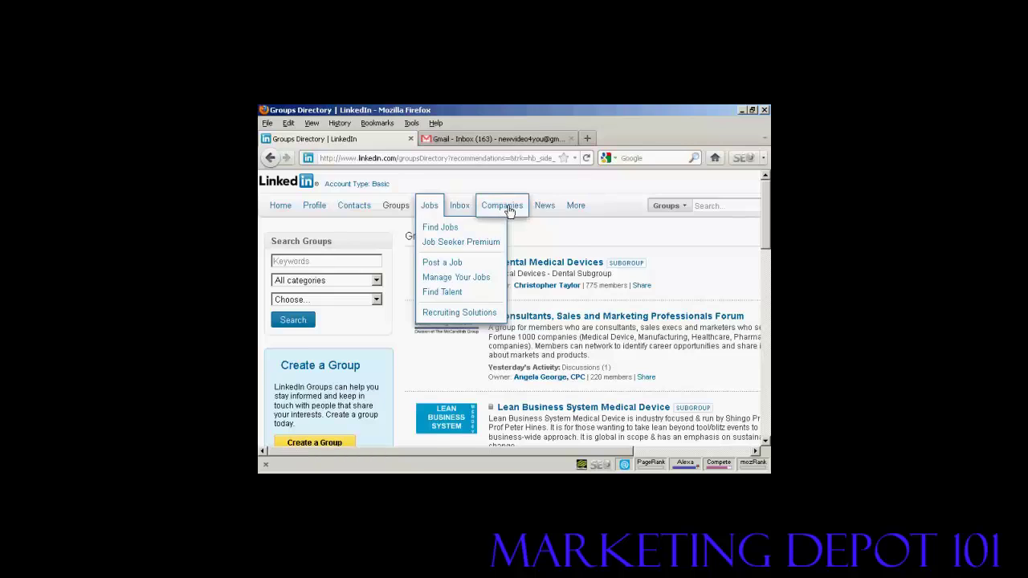
mouse_move(506, 208)
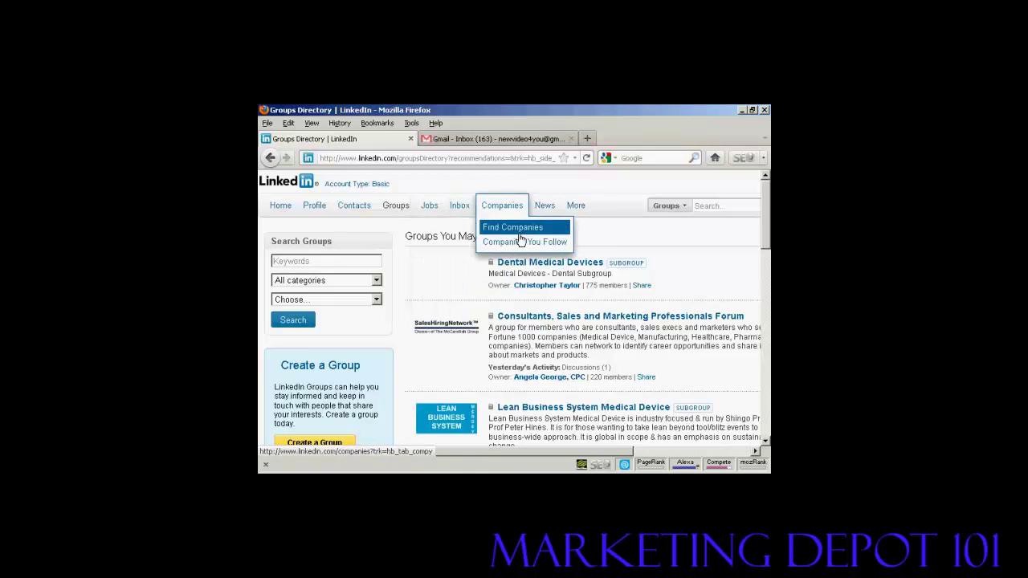
click(528, 231)
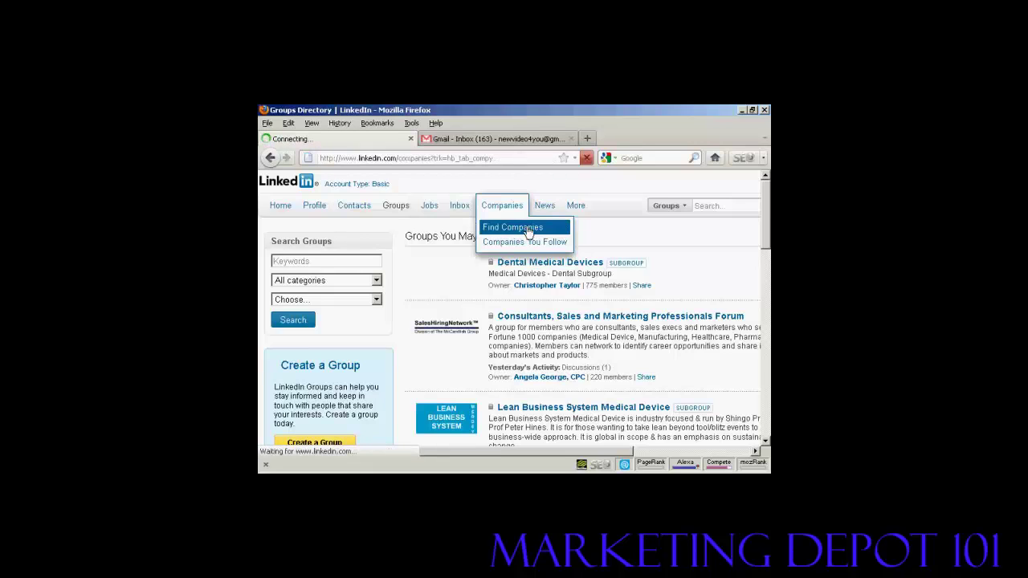